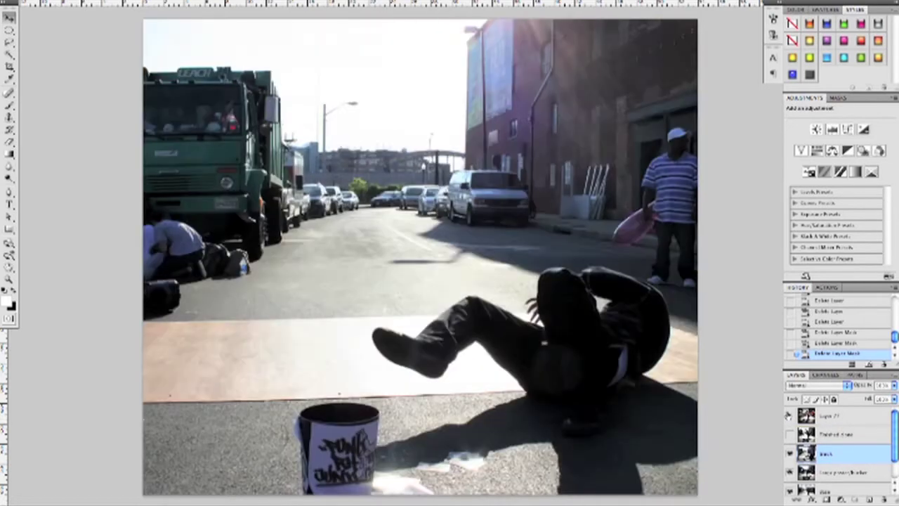
# Step: Hide the truck and large poster/bucket layers so that only the base photo shows
pyautogui.click(788, 416)
pyautogui.click(787, 455)
pyautogui.click(789, 474)
pyautogui.click(789, 474)
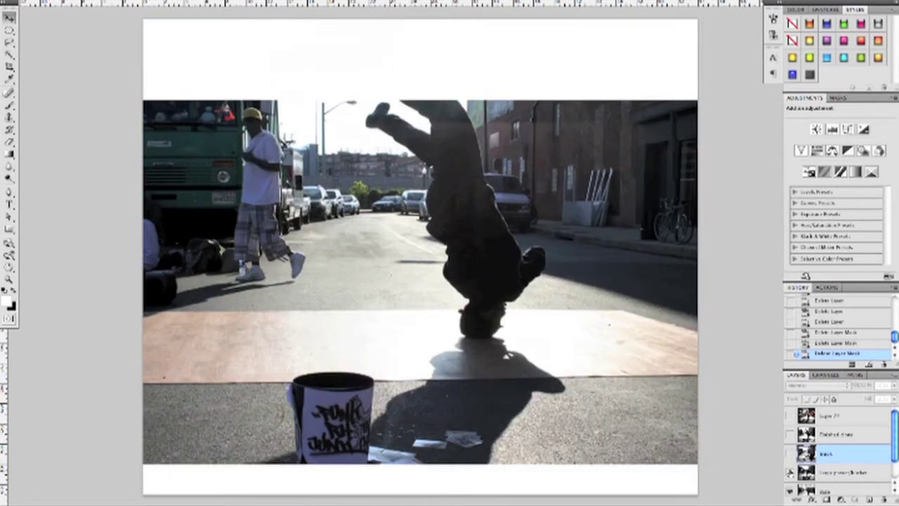
# Step: Preview the finished clone layer and the final artwork layer above it, hiding both again after viewing
pyautogui.click(789, 436)
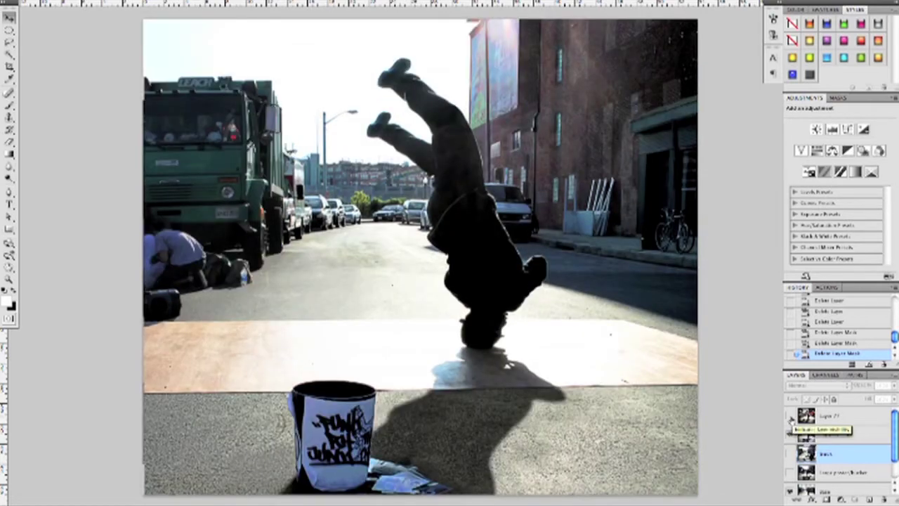
pyautogui.click(789, 417)
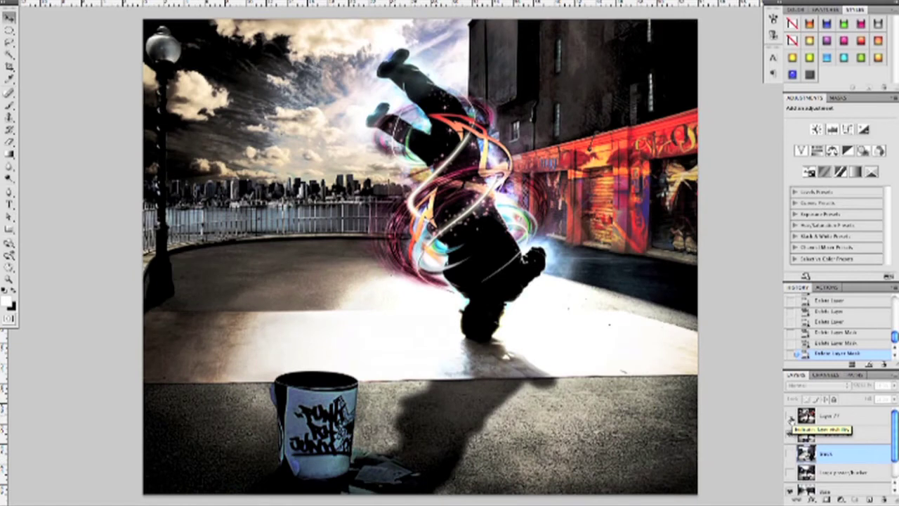
pyautogui.click(789, 417)
pyautogui.click(789, 433)
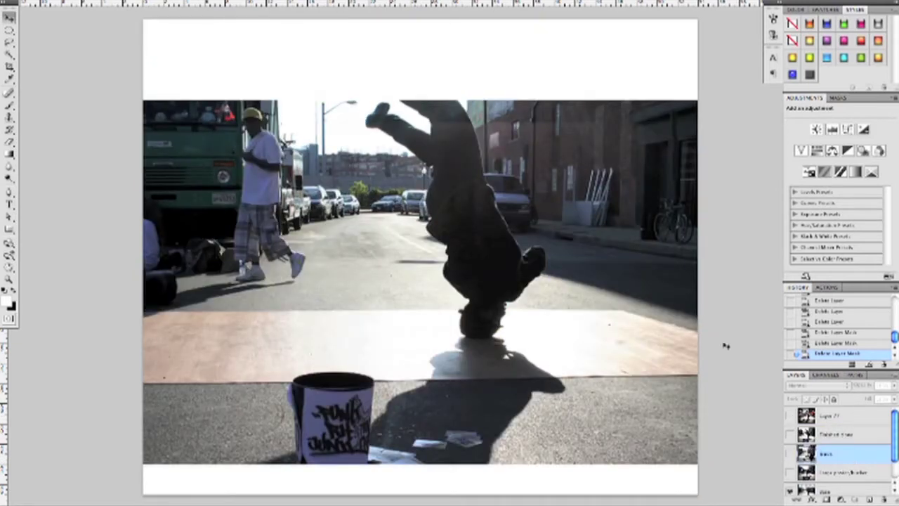
# Step: Make the base layer active and load Path 1, the outline of the dancer's lower leg, as a selection
pyautogui.moveTo(824, 488); pyautogui.dragTo(842, 499)
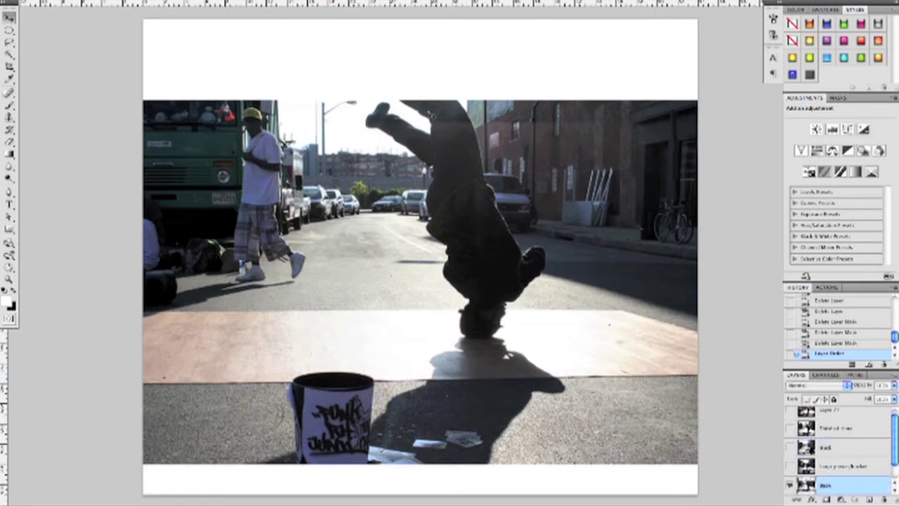
pyautogui.click(854, 375)
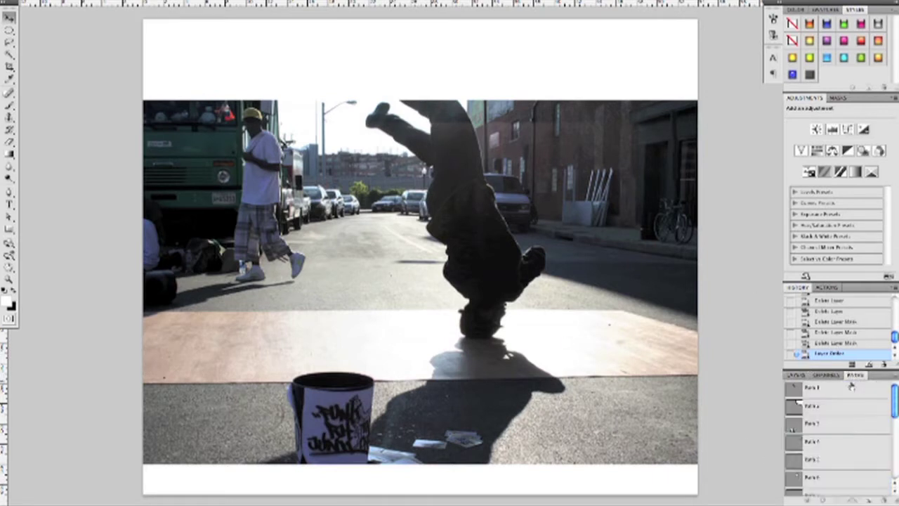
pyautogui.click(797, 392)
pyautogui.keyDown('ctrl'); pyautogui.click(793, 392); pyautogui.keyUp('ctrl')
pyautogui.click(793, 375)
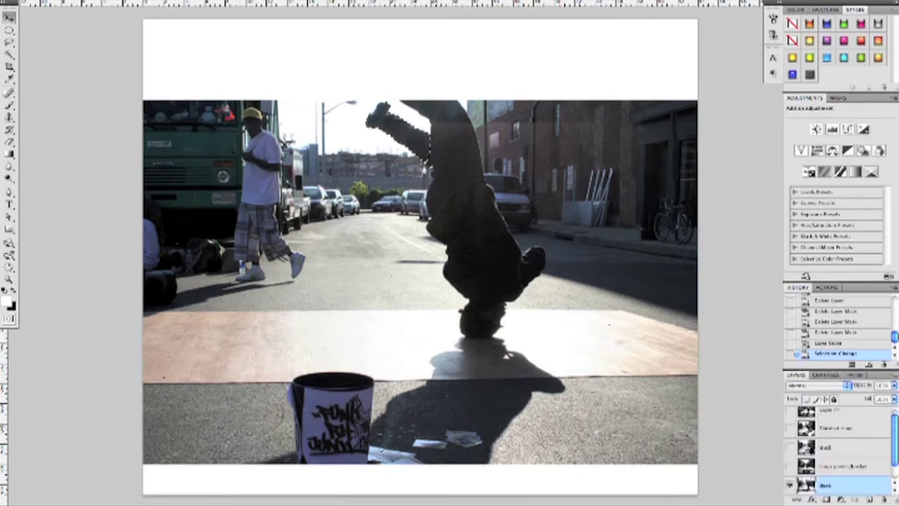
# Step: Copy the selected lower leg to a new layer and move, enlarge and rotate it to replace the cropped-off leg
pyautogui.hotkey('ctrl', 'j')
pyautogui.moveTo(407, 134); pyautogui.dragTo(434, 100)
pyautogui.press('super+t')
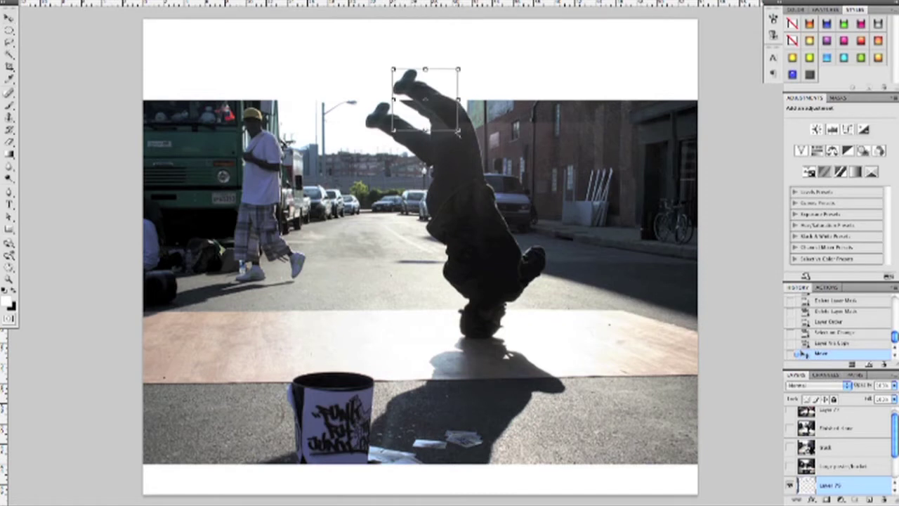
pyautogui.moveTo(459, 131); pyautogui.dragTo(467, 139)
pyautogui.moveTo(479, 104); pyautogui.dragTo(473, 108)
pyautogui.press('Return')
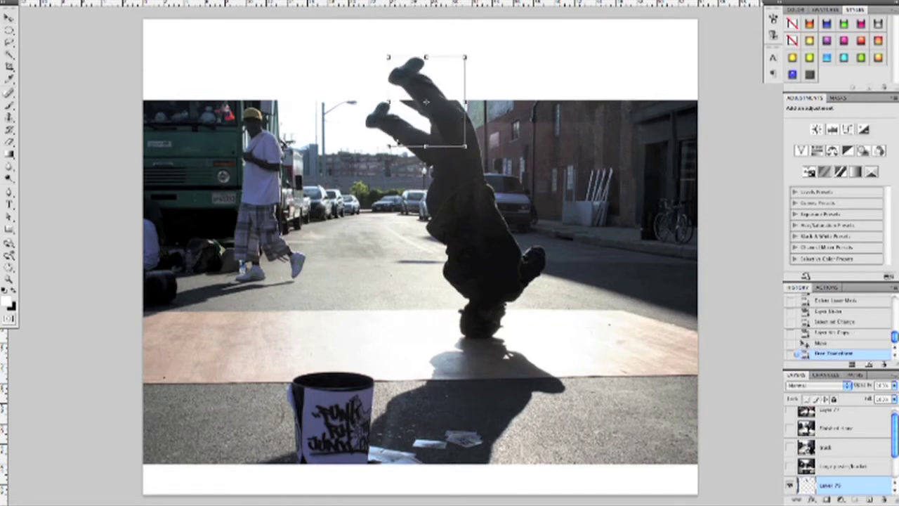
# Step: Distort the copied leg by pulling its lower corners outward so it meets the thigh
pyautogui.moveTo(389, 146); pyautogui.dragTo(378, 147)
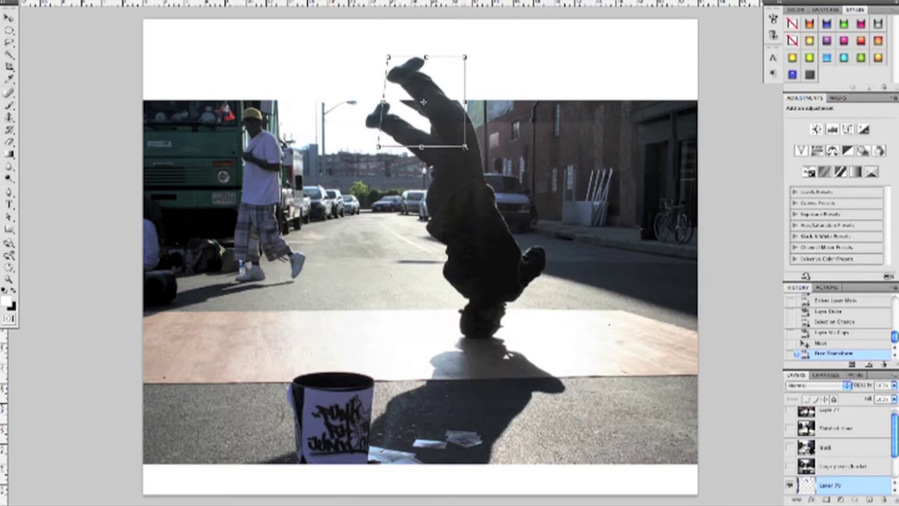
pyautogui.moveTo(465, 147); pyautogui.dragTo(466, 148)
pyautogui.press('Return')
pyautogui.press('Return')
# Step: Add a layer mask to the base layer and paint it black with a brush around the joint between the legs
pyautogui.scroll(-1, 825, 479)
pyautogui.click(828, 491)
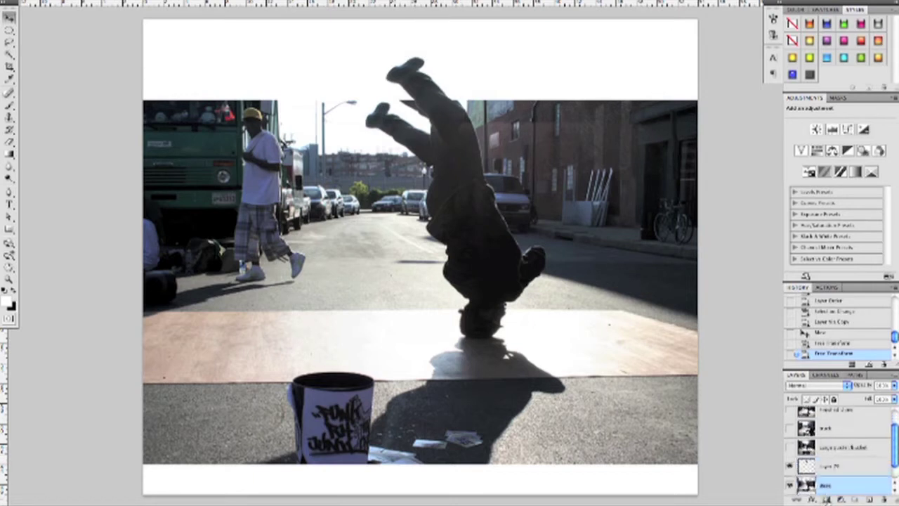
pyautogui.click(829, 498)
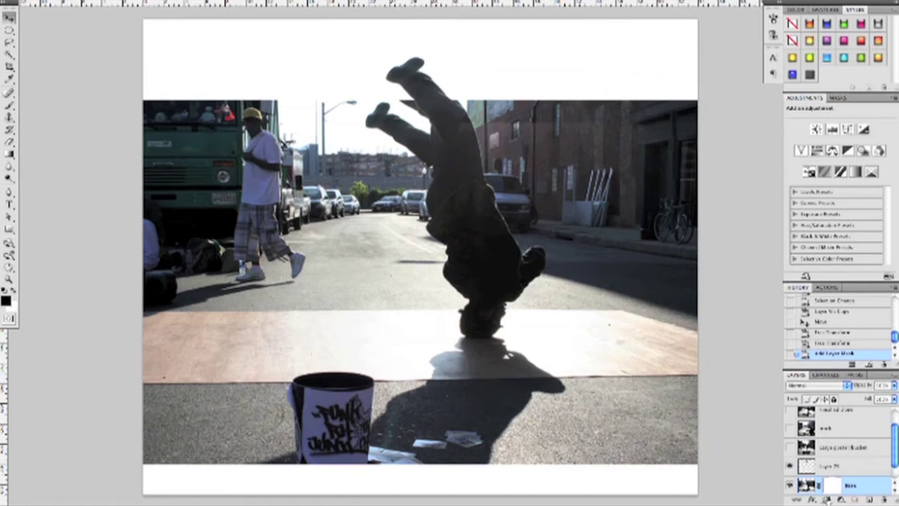
pyautogui.press('b')
pyautogui.click(58, 1)
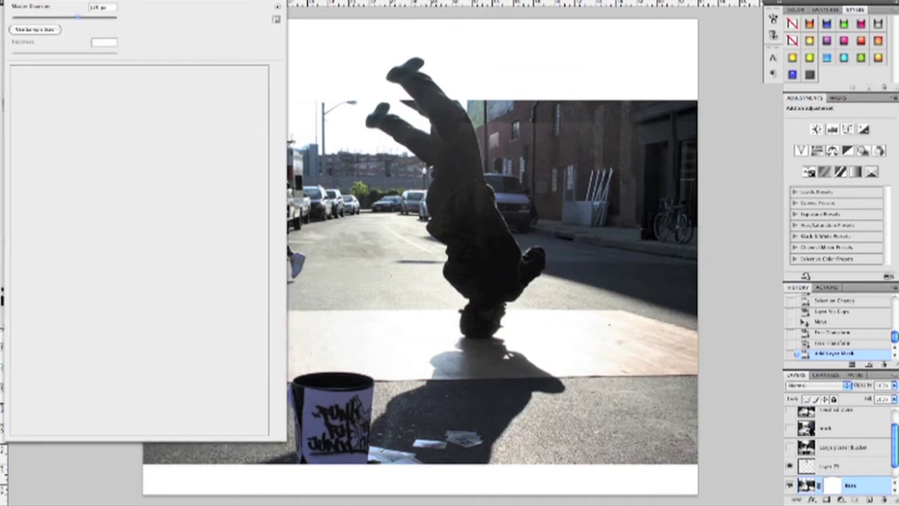
pyautogui.click(26, 80)
pyautogui.click(418, 115)
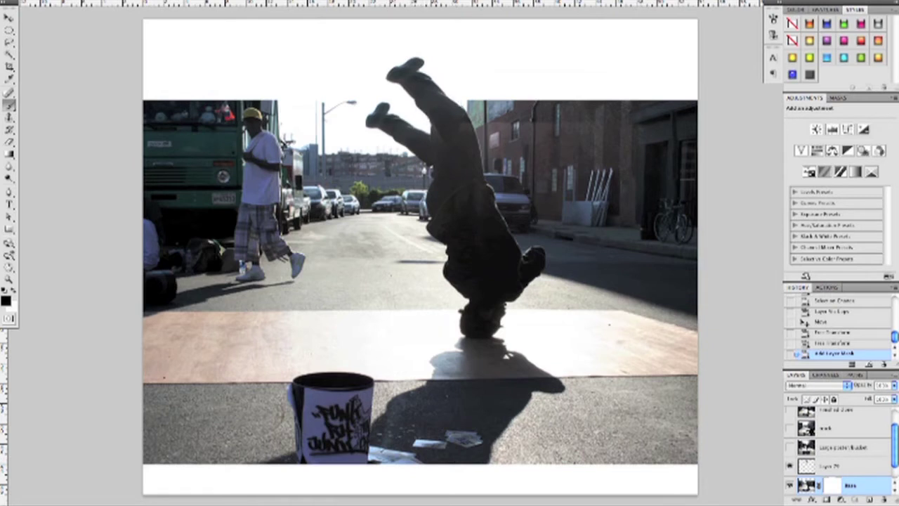
pyautogui.click(462, 106)
pyautogui.click(450, 76)
# Step: Add a layer mask to the copied leg layer and brush black across its lower edge to blend it into the thigh
pyautogui.press('super+plus')
pyautogui.press('super+plus')
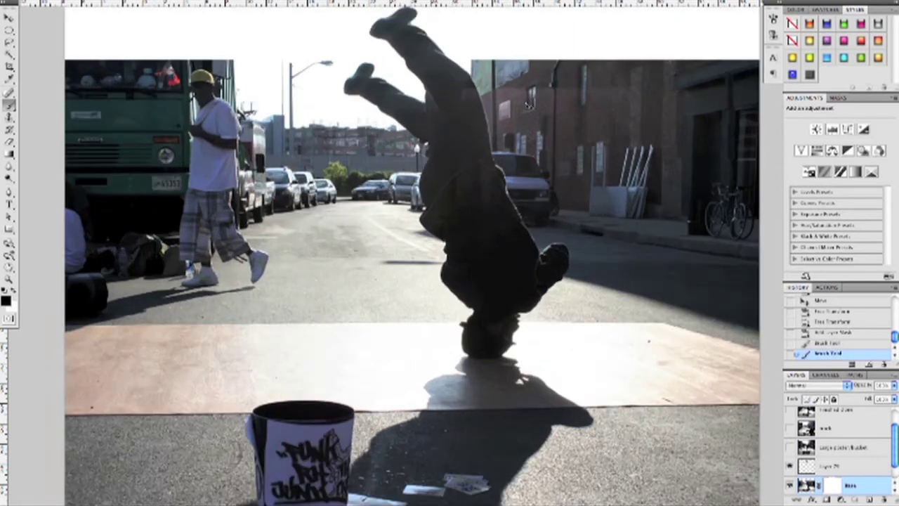
pyautogui.moveTo(514, 101); pyautogui.dragTo(524, 213)
pyautogui.click(818, 462)
pyautogui.click(825, 500)
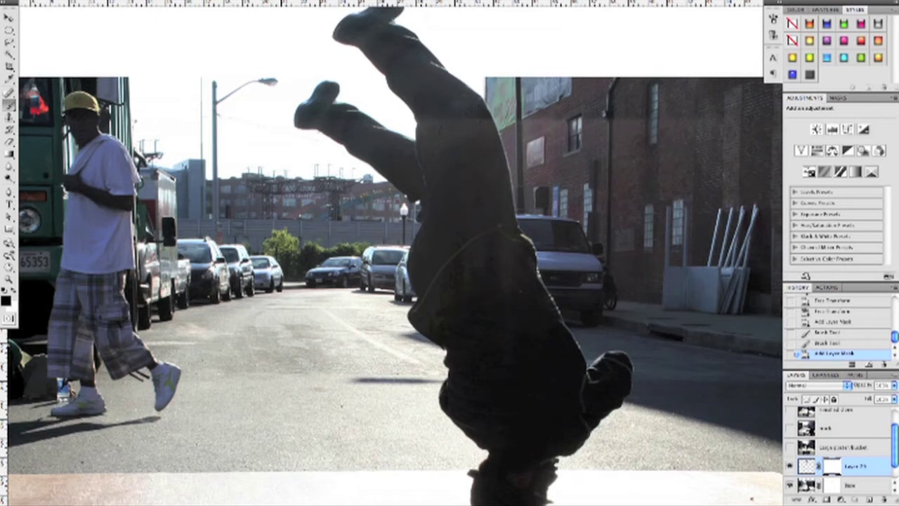
pyautogui.moveTo(434, 135); pyautogui.dragTo(467, 132)
pyautogui.moveTo(467, 132); pyautogui.dragTo(484, 130)
pyautogui.press('v')
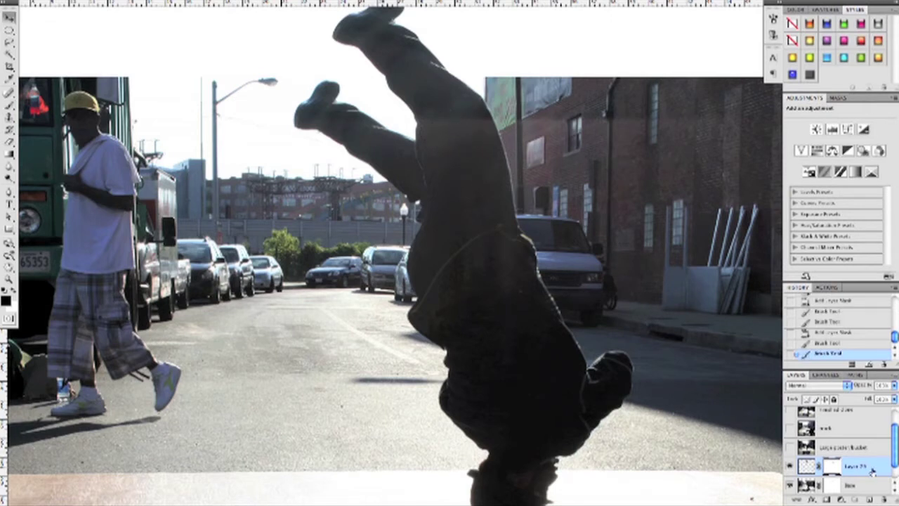
# Step: Create a new layer and clone dark trouser texture over the seam on the dancer's thigh
pyautogui.click(868, 499)
pyautogui.press('s')
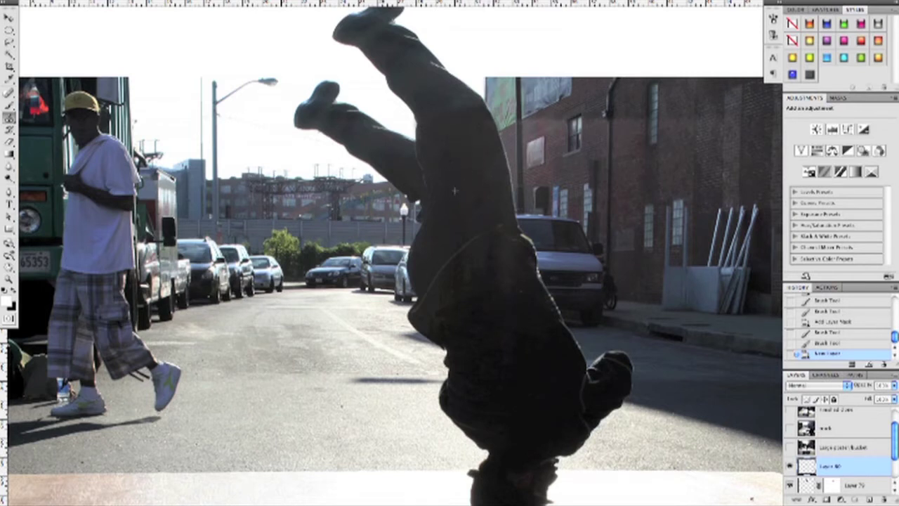
pyautogui.click(465, 156)
pyautogui.click(470, 152)
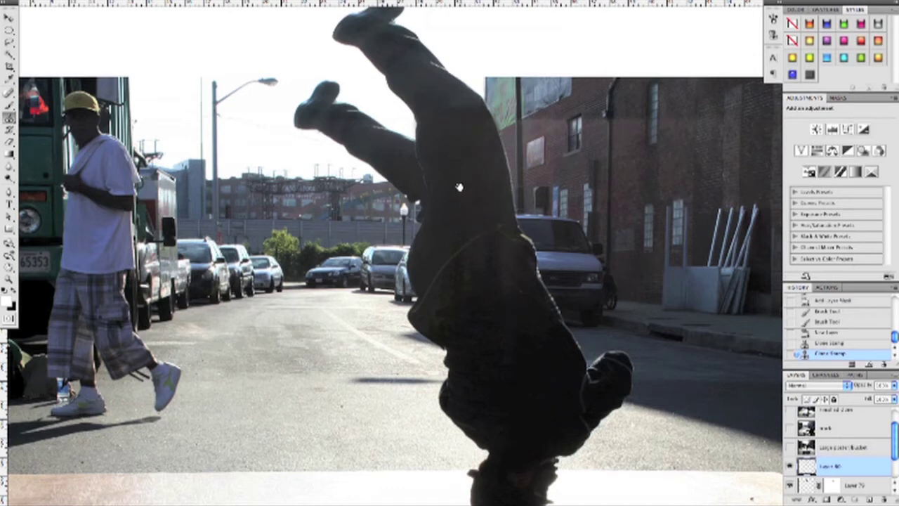
# Step: Lasso the trouser fold just below the raised shoe and copy it from the leg layer to a new layer
pyautogui.scroll(3, 460, 176)
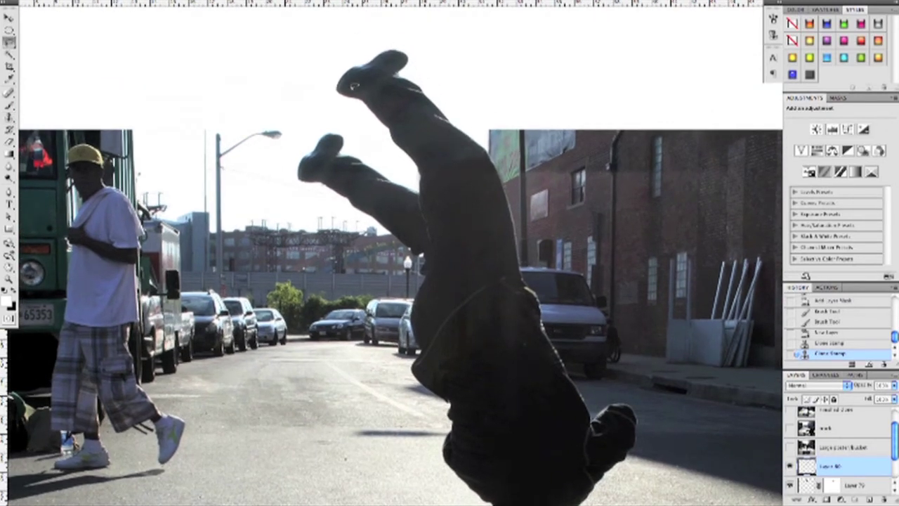
pyautogui.moveTo(405, 82)
pyautogui.mouseDown()
pyautogui.moveTo(435, 94)
pyautogui.moveTo(411, 81)
pyautogui.mouseUp()
pyautogui.click(808, 489)
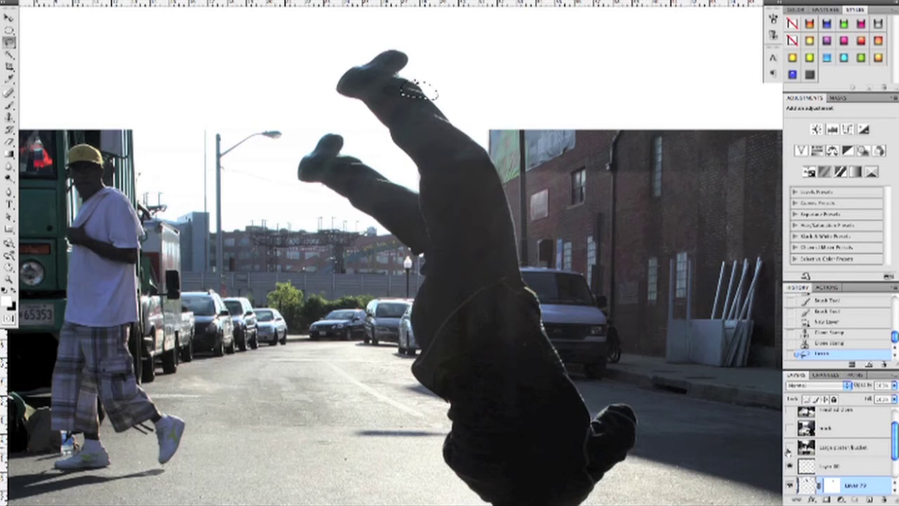
pyautogui.hotkey('ctrl', 'j')
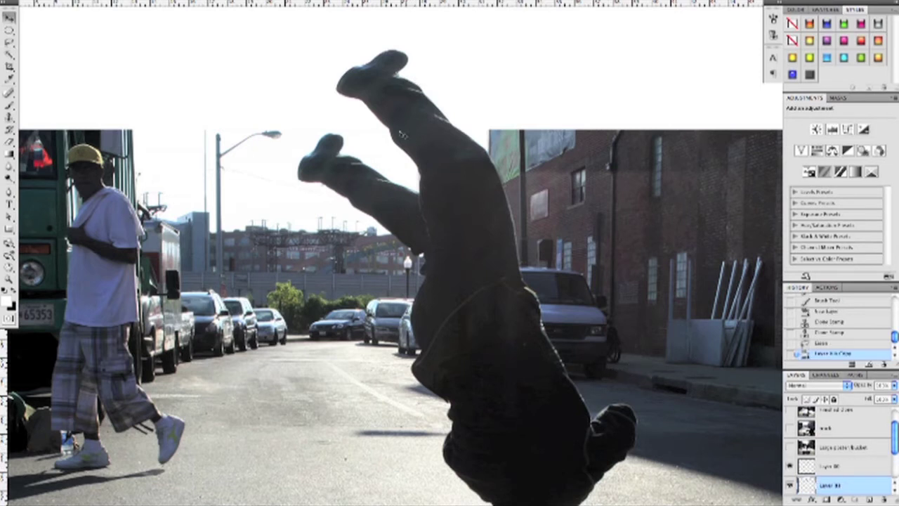
# Step: Flip the fold copy horizontally, then position and warp it along the opposite edge of the raised leg
pyautogui.hotkey('ctrl', 't')
pyautogui.rightClick(422, 86)
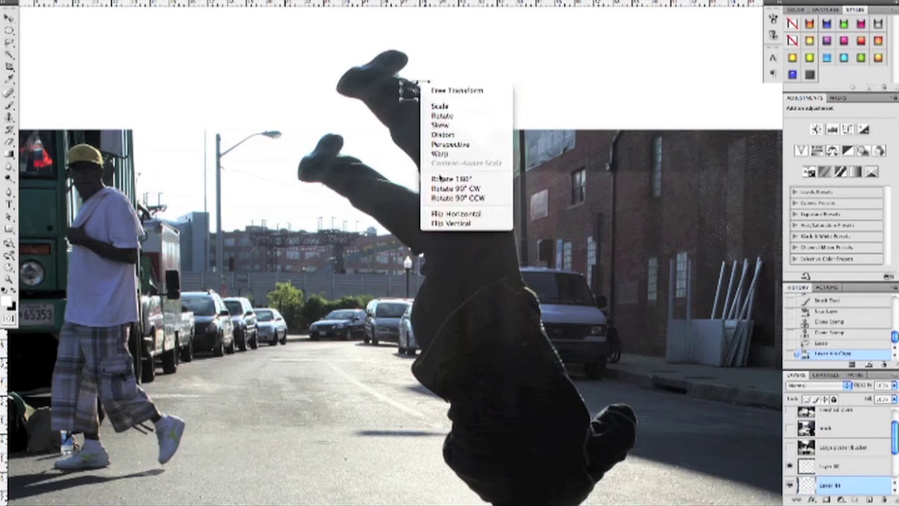
pyautogui.click(452, 209)
pyautogui.moveTo(425, 90); pyautogui.dragTo(401, 104)
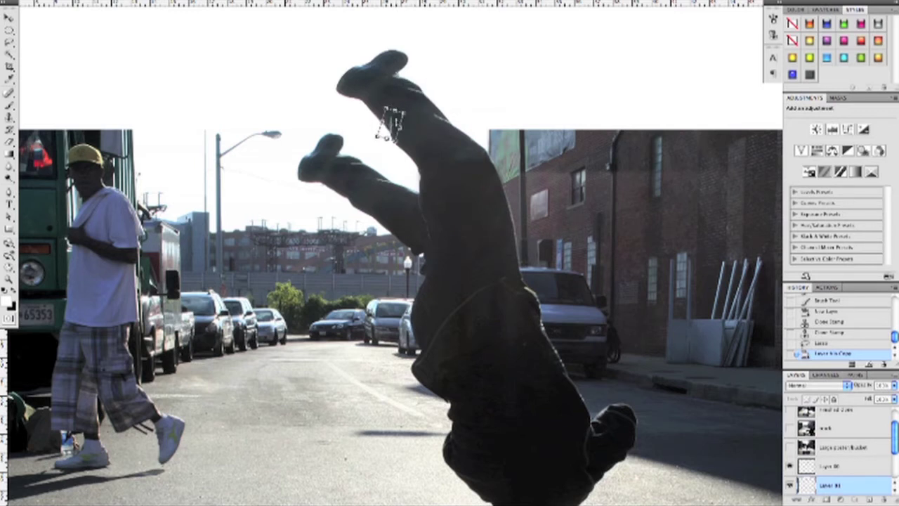
pyautogui.rightClick(392, 118)
pyautogui.click(439, 184)
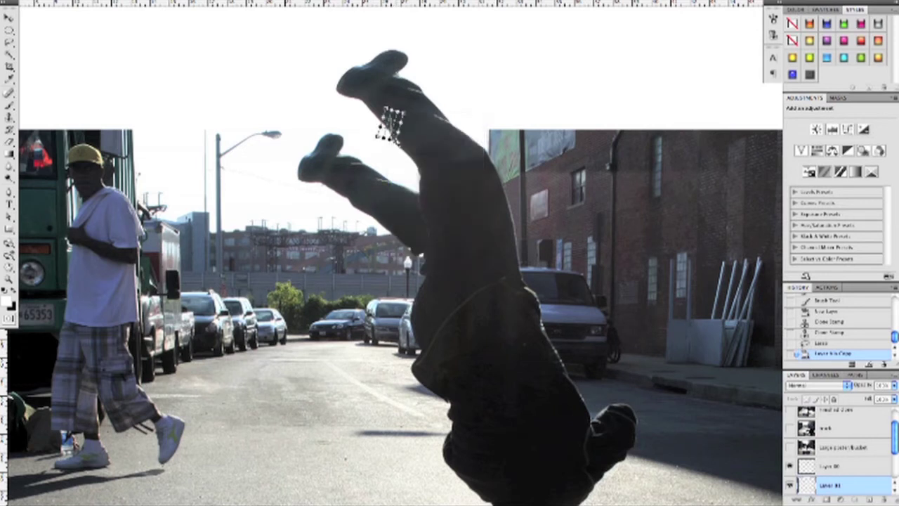
pyautogui.moveTo(385, 109); pyautogui.dragTo(403, 107)
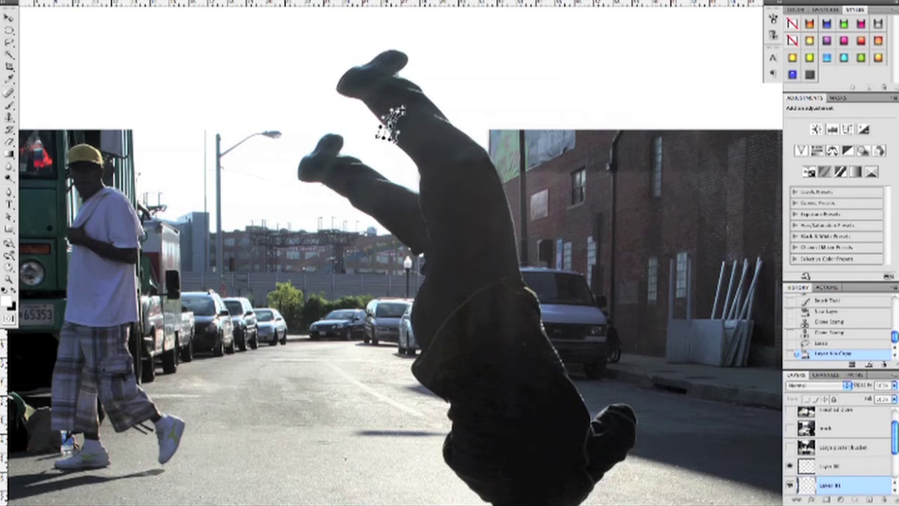
pyautogui.press('Return')
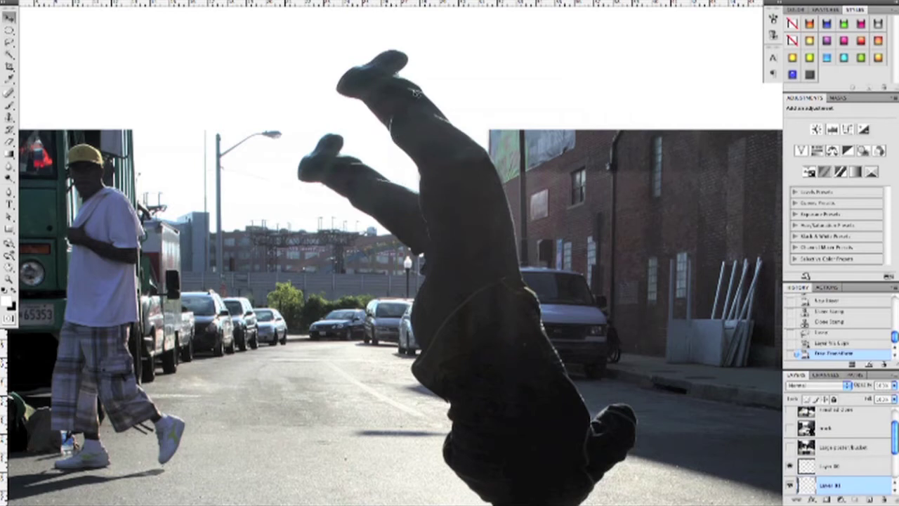
pyautogui.hotkey('ctrl', 'e')
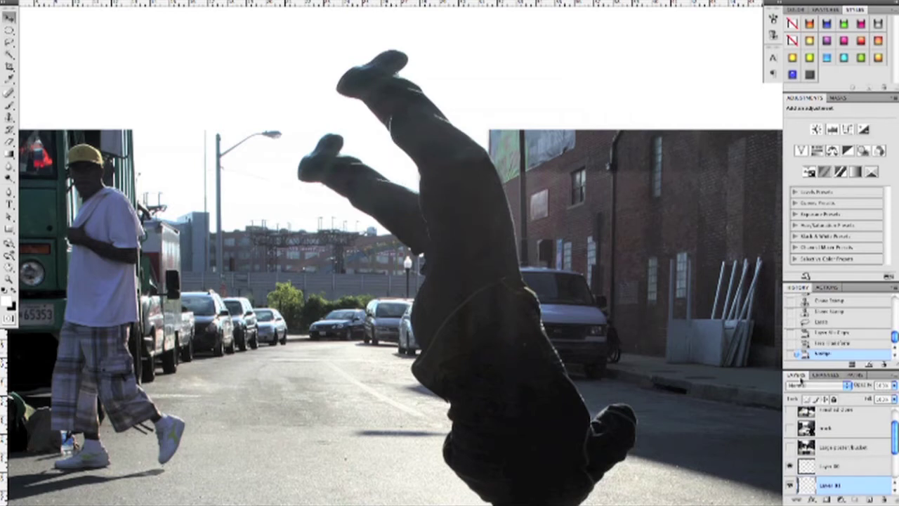
# Step: Add a layer mask to the fold copy and brush black over its edges to blend it into the leg
pyautogui.click(826, 499)
pyautogui.press('b')
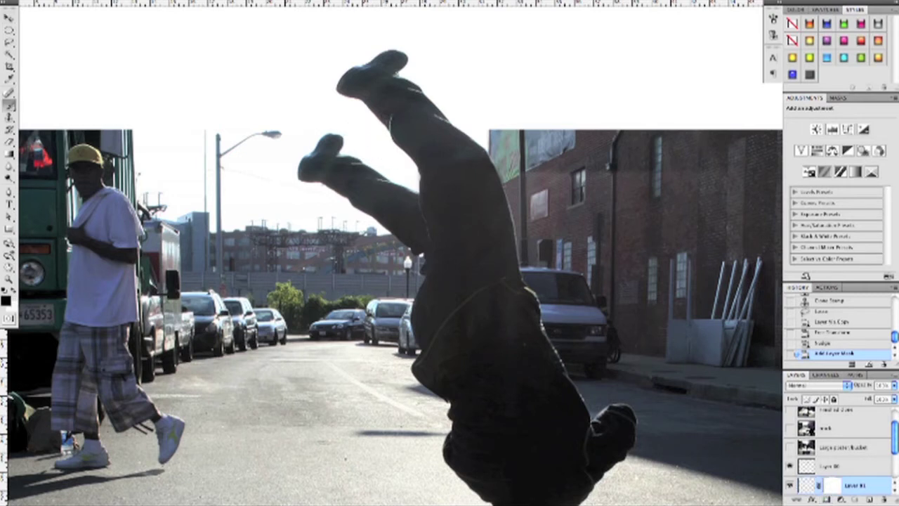
pyautogui.moveTo(391, 124); pyautogui.dragTo(394, 117)
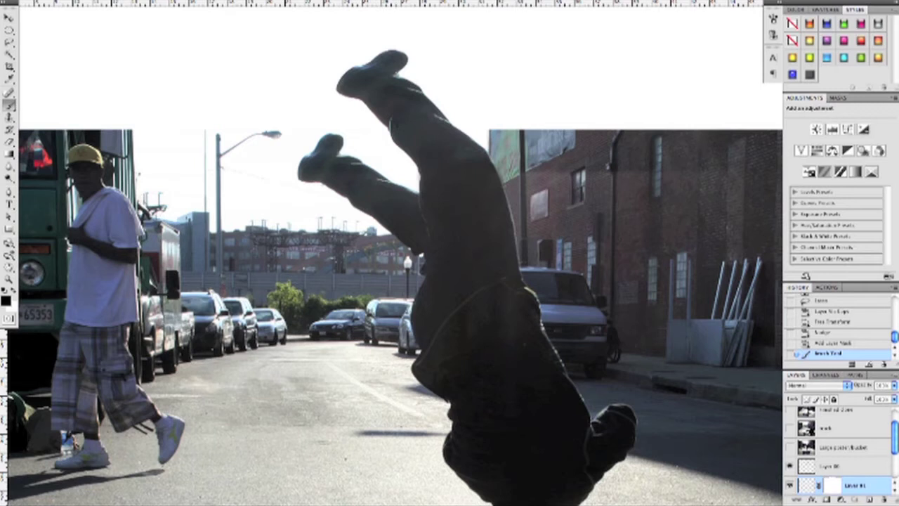
pyautogui.click(420, 85)
pyautogui.press('v')
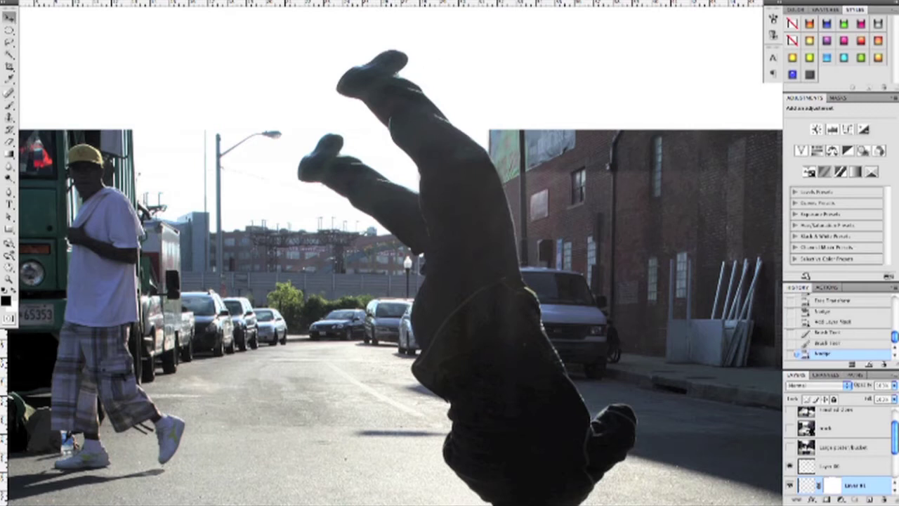
# Step: Clone the brick wall into the white area above the building on a new layer and move the patch up to the canvas edge
pyautogui.moveTo(616, 267); pyautogui.dragTo(406, 314)
pyautogui.click(825, 465)
pyautogui.click(868, 500)
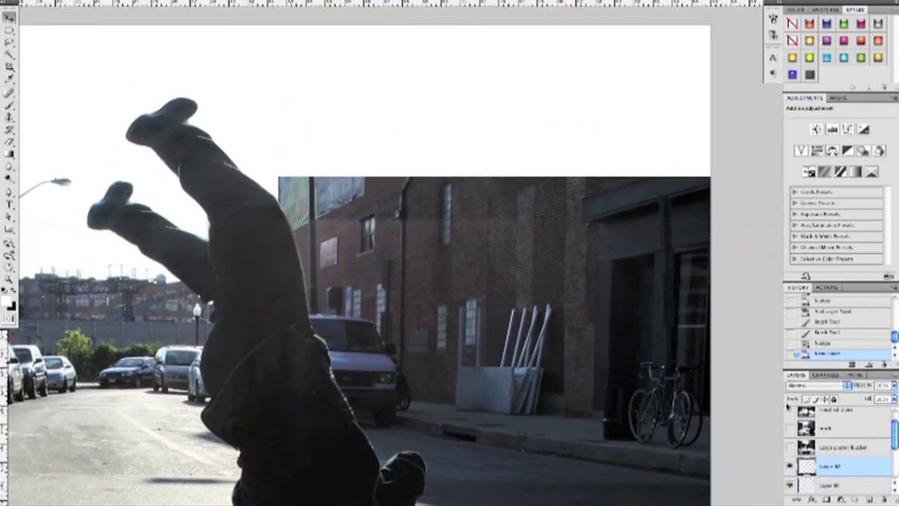
pyautogui.press('s')
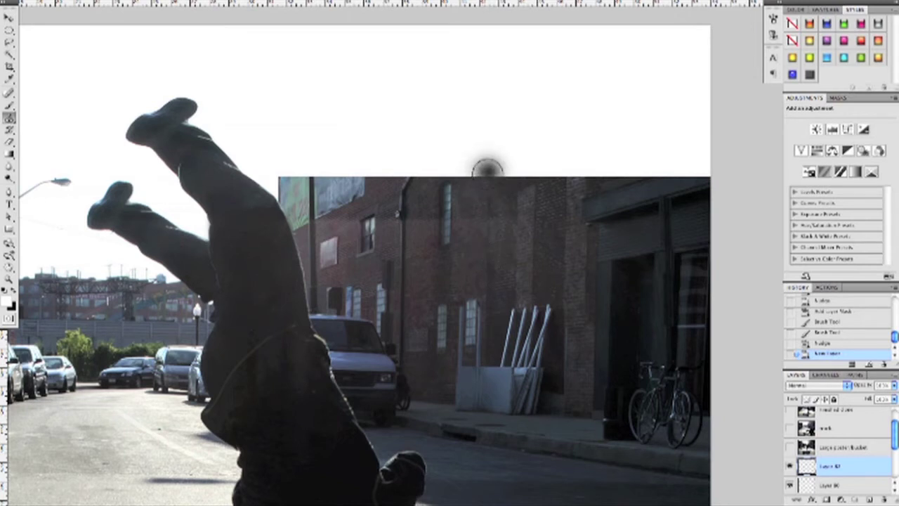
pyautogui.moveTo(487, 162)
pyautogui.mouseDown()
pyautogui.moveTo(586, 155)
pyautogui.moveTo(569, 94)
pyautogui.moveTo(522, 121)
pyautogui.moveTo(501, 64)
pyautogui.moveTo(470, 54)
pyautogui.moveTo(453, 105)
pyautogui.moveTo(463, 158)
pyautogui.moveTo(436, 163)
pyautogui.moveTo(418, 77)
pyautogui.moveTo(489, 49)
pyautogui.moveTo(572, 67)
pyautogui.moveTo(599, 120)
pyautogui.moveTo(602, 158)
pyautogui.mouseUp()
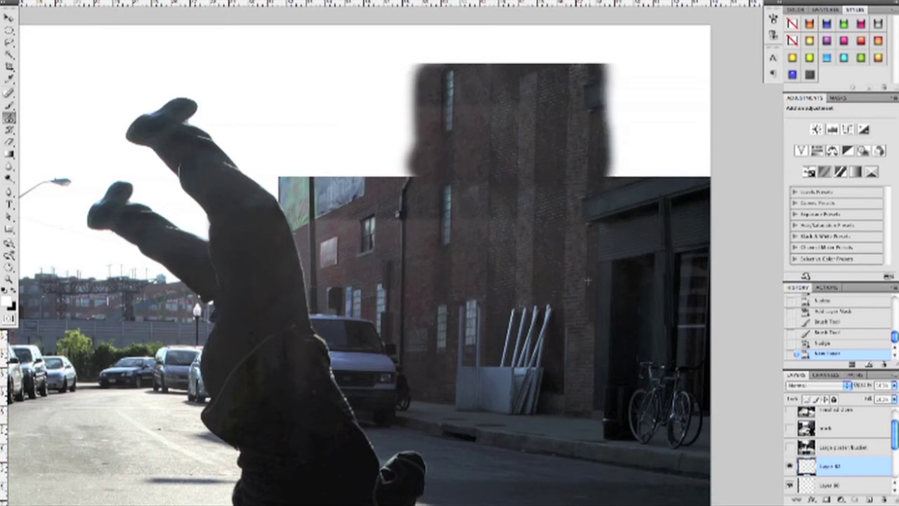
pyautogui.moveTo(544, 107); pyautogui.dragTo(544, 104)
pyautogui.press('v')
pyautogui.moveTo(513, 134); pyautogui.dragTo(513, 96)
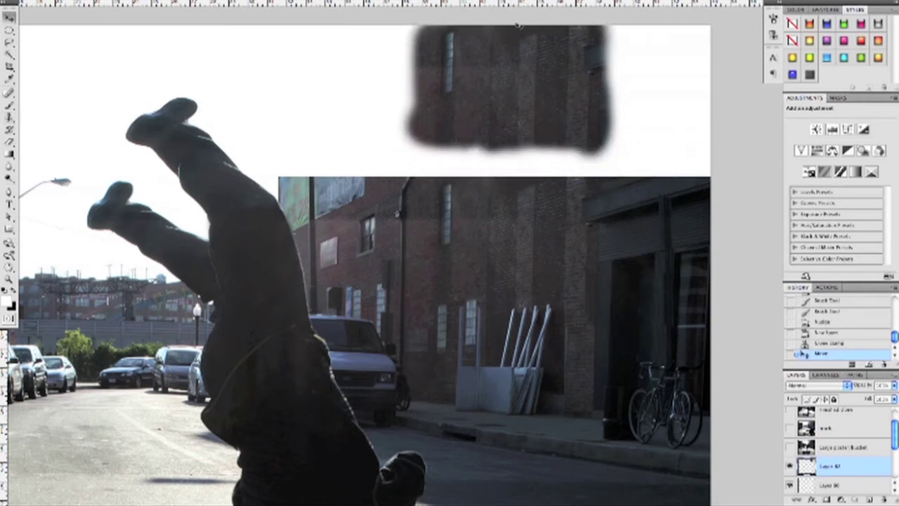
# Step: Clone brick texture into the white gap between the raised wall patch and the original building
pyautogui.press('s')
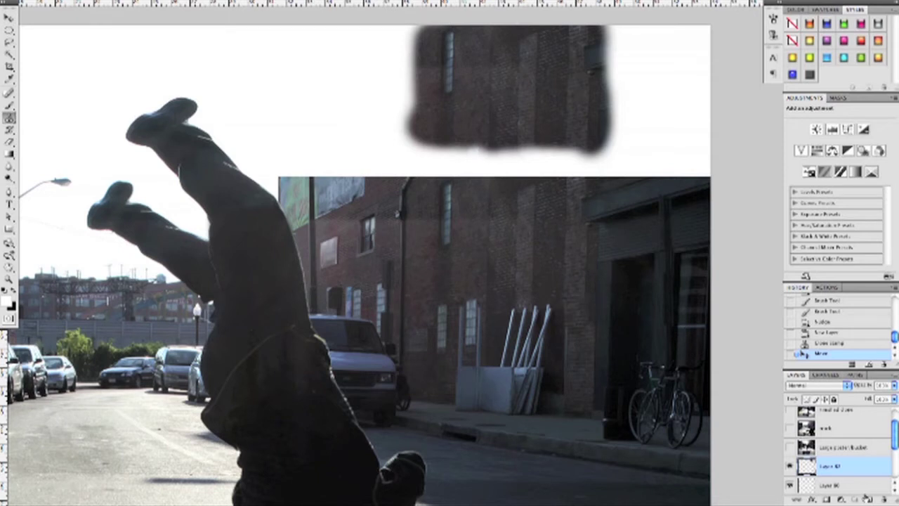
pyautogui.moveTo(492, 179)
pyautogui.mouseDown()
pyautogui.moveTo(536, 169)
pyautogui.moveTo(596, 160)
pyautogui.mouseUp()
pyautogui.press('super+z')
pyautogui.moveTo(501, 153)
pyautogui.mouseDown()
pyautogui.moveTo(526, 161)
pyautogui.moveTo(483, 168)
pyautogui.moveTo(565, 167)
pyautogui.moveTo(562, 160)
pyautogui.moveTo(584, 151)
pyautogui.moveTo(564, 157)
pyautogui.moveTo(595, 162)
pyautogui.mouseUp()
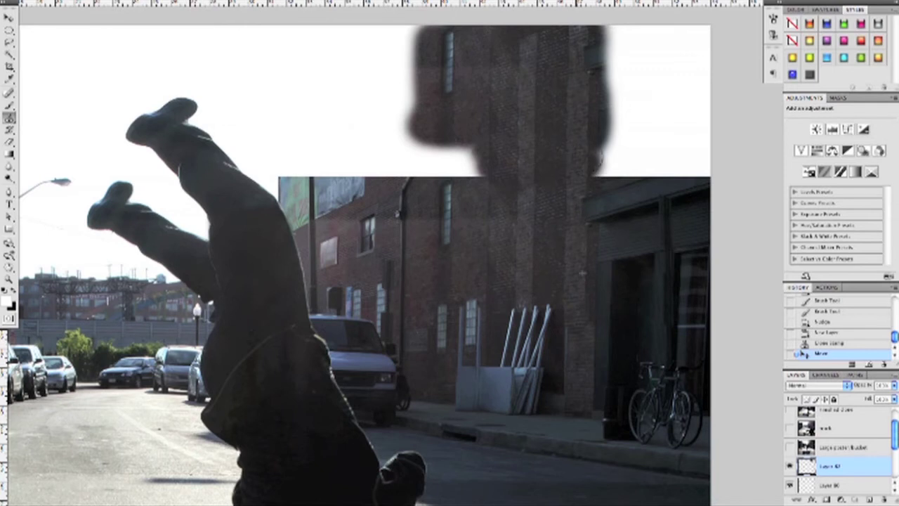
pyautogui.moveTo(464, 129)
pyautogui.mouseDown()
pyautogui.moveTo(458, 163)
pyautogui.moveTo(476, 159)
pyautogui.moveTo(441, 166)
pyautogui.moveTo(409, 154)
pyautogui.moveTo(407, 165)
pyautogui.moveTo(421, 161)
pyautogui.mouseUp()
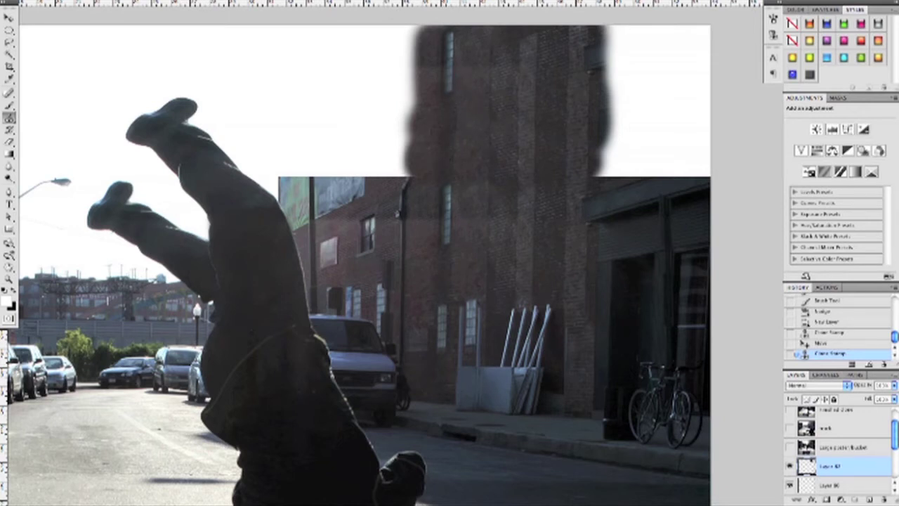
# Step: Retouch the seam between the added brick patch and the original wall with the Clone Stamp
pyautogui.click(528, 59)
pyautogui.click(539, 47)
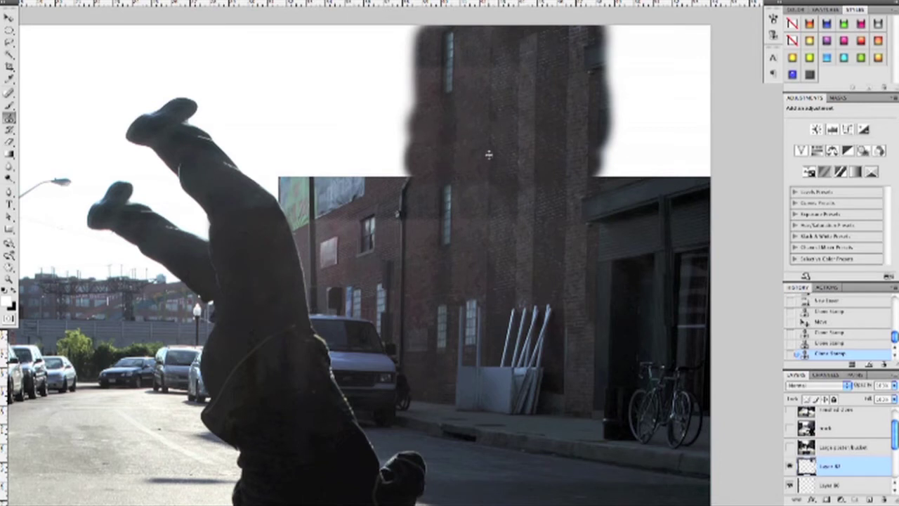
pyautogui.moveTo(490, 179)
pyautogui.mouseDown()
pyautogui.moveTo(473, 160)
pyautogui.moveTo(462, 173)
pyautogui.moveTo(456, 167)
pyautogui.moveTo(492, 178)
pyautogui.mouseUp()
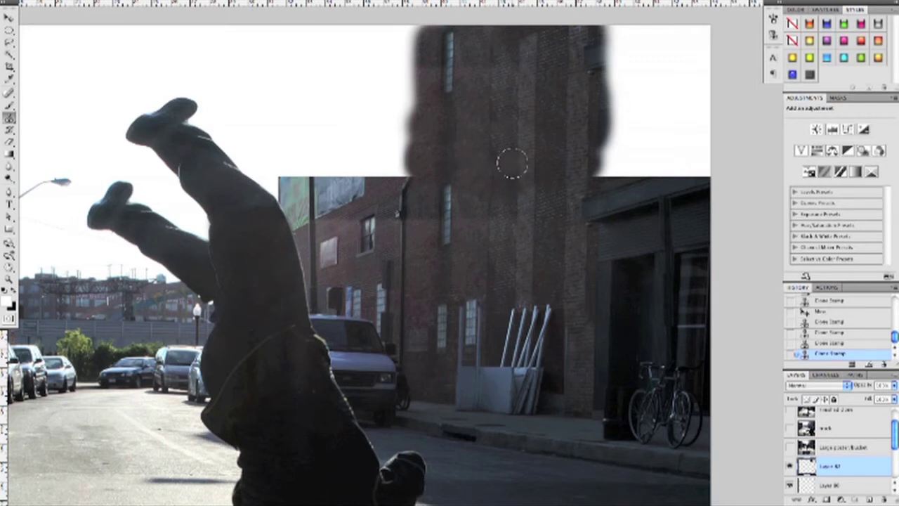
pyautogui.moveTo(517, 180)
pyautogui.mouseDown()
pyautogui.moveTo(516, 219)
pyautogui.moveTo(491, 201)
pyautogui.moveTo(484, 207)
pyautogui.moveTo(479, 166)
pyautogui.mouseUp()
pyautogui.press('super+z')
# Step: Extend the cloned brick wall over the white area above the storefront as far as the canvas edge
pyautogui.moveTo(586, 61)
pyautogui.mouseDown()
pyautogui.moveTo(604, 47)
pyautogui.moveTo(590, 155)
pyautogui.moveTo(609, 153)
pyautogui.moveTo(600, 177)
pyautogui.moveTo(609, 148)
pyautogui.moveTo(609, 65)
pyautogui.moveTo(637, 109)
pyautogui.moveTo(621, 162)
pyautogui.moveTo(609, 156)
pyautogui.moveTo(639, 154)
pyautogui.mouseUp()
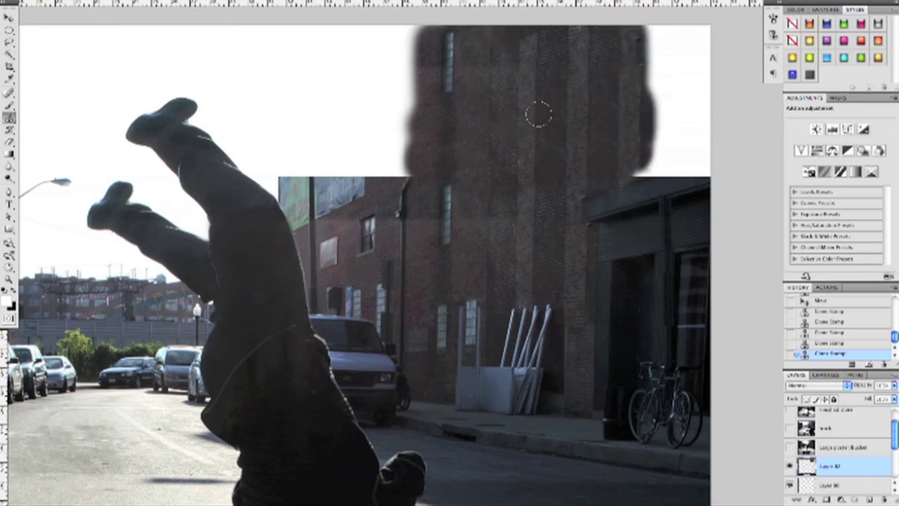
pyautogui.moveTo(613, 76)
pyautogui.mouseDown()
pyautogui.moveTo(687, 44)
pyautogui.moveTo(697, 53)
pyautogui.moveTo(626, 47)
pyautogui.moveTo(698, 48)
pyautogui.moveTo(709, 80)
pyautogui.moveTo(657, 84)
pyautogui.moveTo(697, 74)
pyautogui.moveTo(699, 84)
pyautogui.moveTo(622, 122)
pyautogui.moveTo(619, 138)
pyautogui.moveTo(672, 146)
pyautogui.moveTo(673, 134)
pyautogui.moveTo(717, 128)
pyautogui.moveTo(642, 145)
pyautogui.moveTo(703, 148)
pyautogui.moveTo(638, 151)
pyautogui.moveTo(692, 146)
pyautogui.moveTo(662, 148)
pyautogui.moveTo(685, 146)
pyautogui.mouseUp()
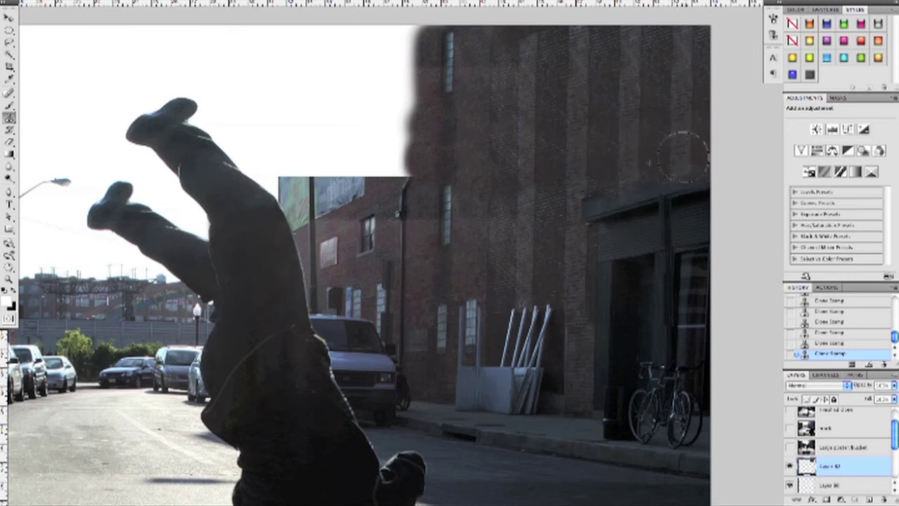
pyautogui.keyDown('alt'); pyautogui.click(617, 141); pyautogui.keyUp('alt')
pyautogui.moveTo(620, 162)
pyautogui.mouseDown()
pyautogui.moveTo(622, 175)
pyautogui.moveTo(610, 166)
pyautogui.mouseUp()
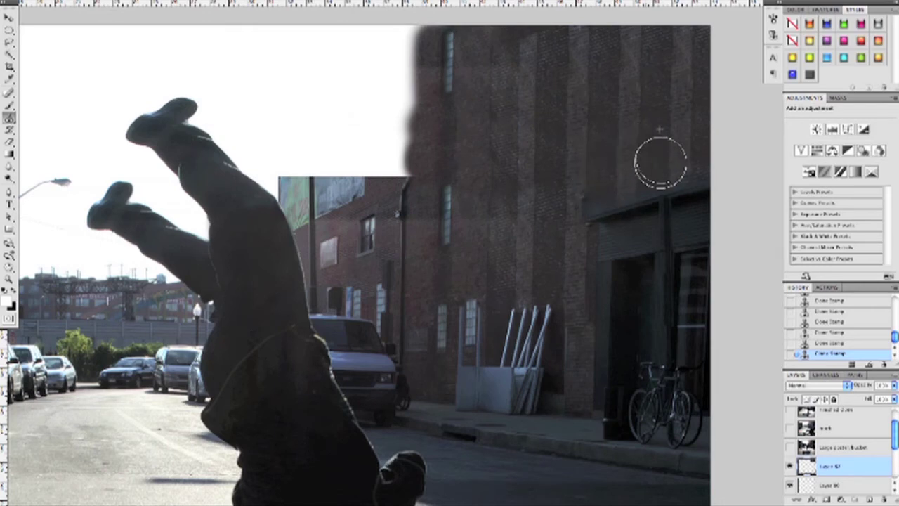
# Step: Draw a closed Pen path around the ledge above the storefront, running past the canvas edge
pyautogui.press('super+plus')
pyautogui.press('super+plus')
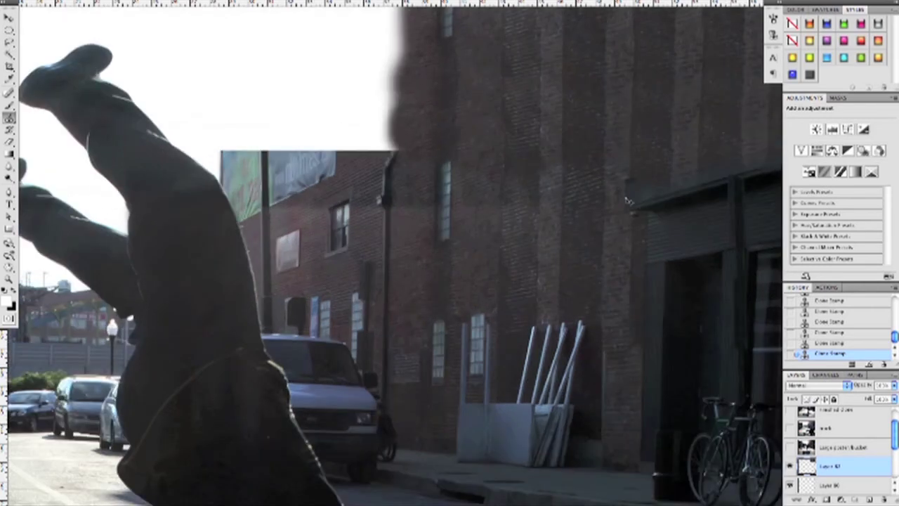
pyautogui.moveTo(702, 187); pyautogui.dragTo(392, 286)
pyautogui.press('p')
pyautogui.click(388, 234)
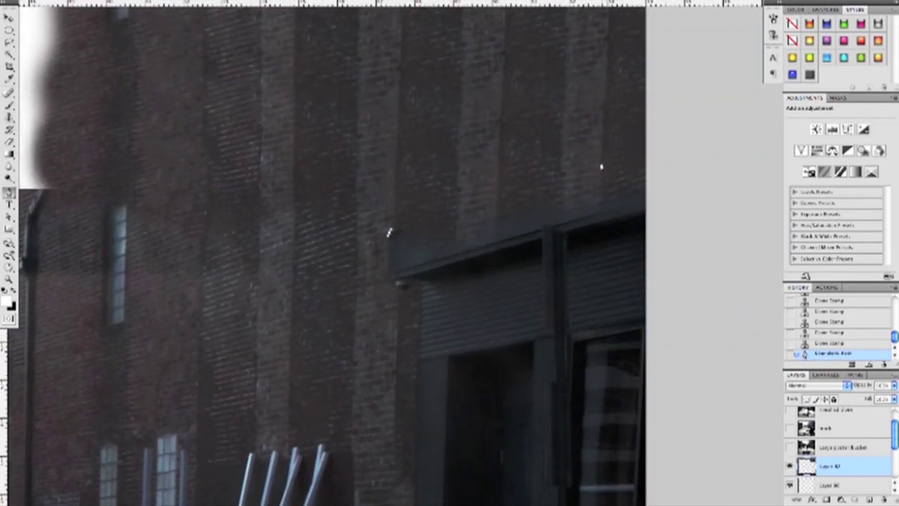
pyautogui.click(666, 151)
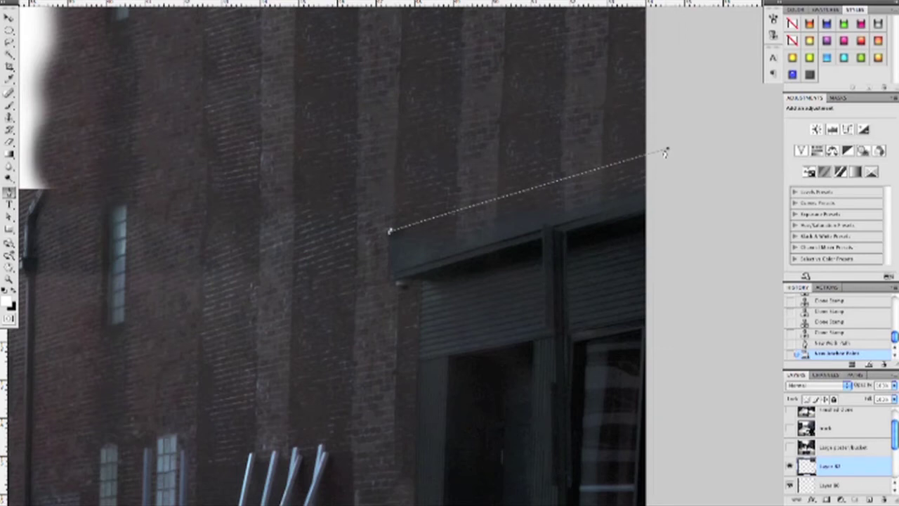
pyautogui.click(657, 206)
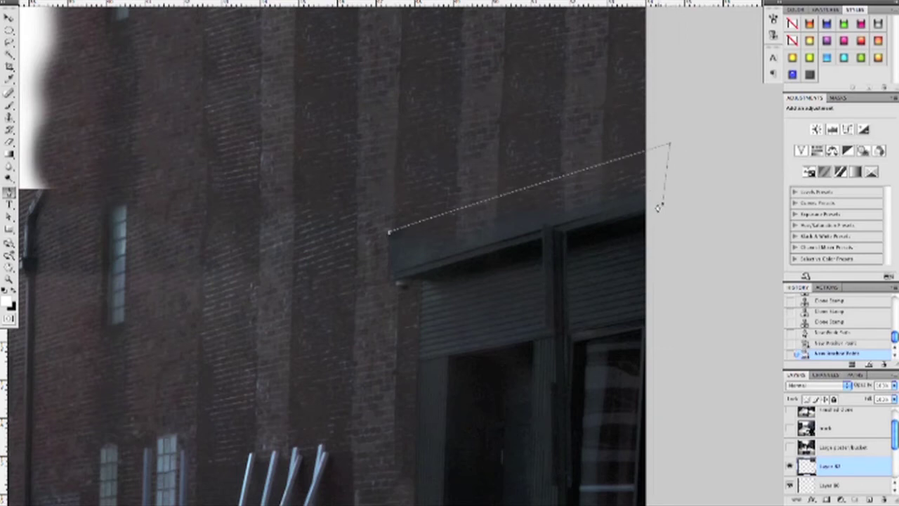
pyautogui.click(390, 279)
pyautogui.click(389, 232)
# Step: Load the ledge path as a selection and mask that area out of the cloned brick layer
pyautogui.click(860, 375)
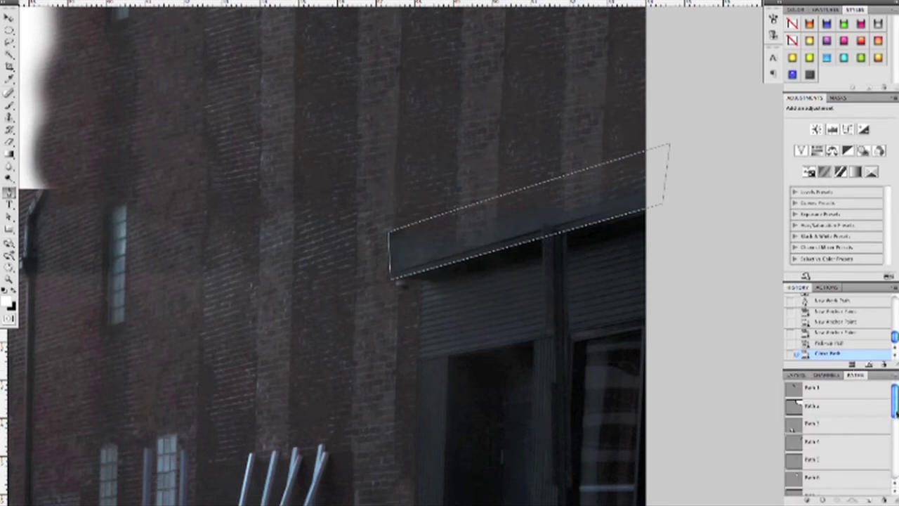
pyautogui.moveTo(894, 413); pyautogui.dragTo(881, 488)
pyautogui.keyDown('ctrl'); pyautogui.click(794, 487); pyautogui.keyUp('ctrl')
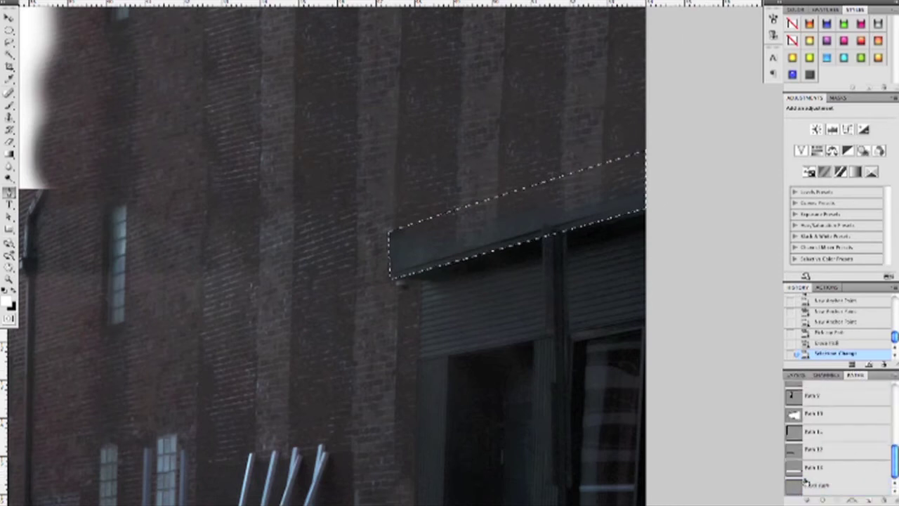
pyautogui.click(796, 375)
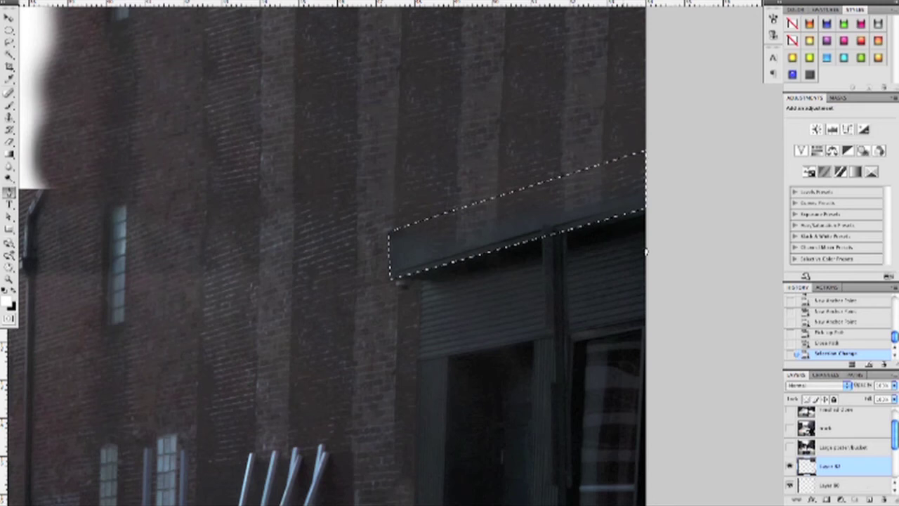
pyautogui.click(826, 498)
pyautogui.press('super+z')
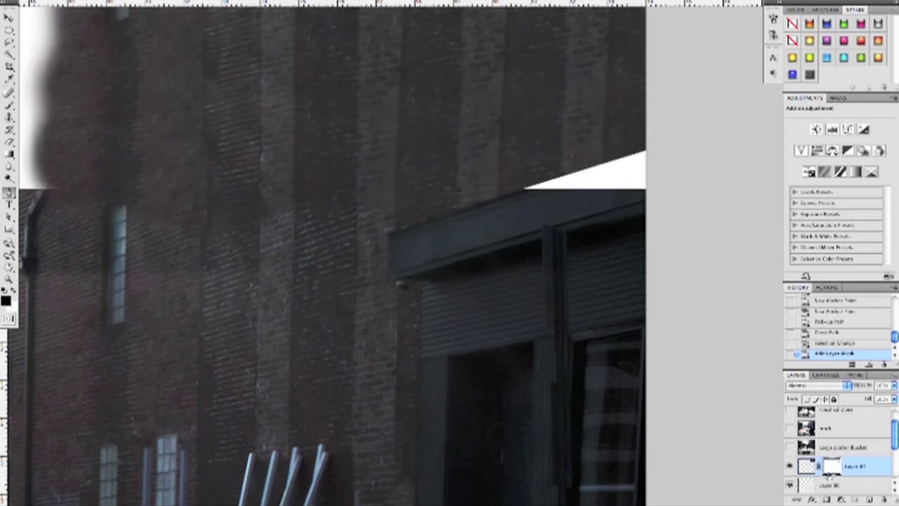
pyautogui.hotkey('ctrl', 'z')
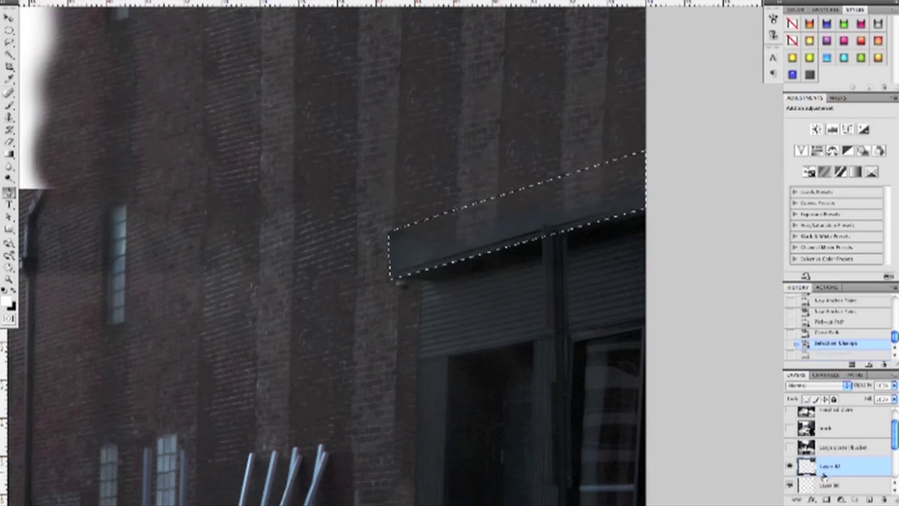
pyautogui.click(826, 499)
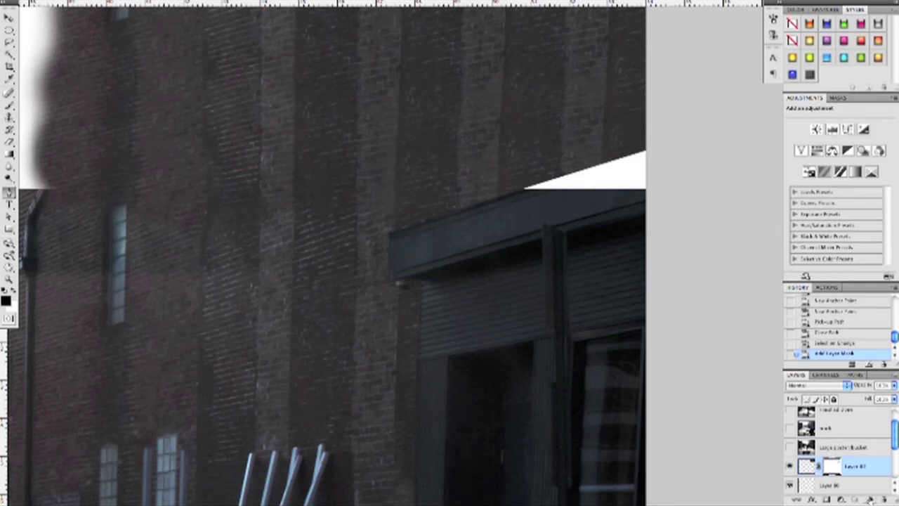
# Step: On a new layer, restore the ledge selection, clone the ledge into its white corner, and deselect
pyautogui.click(869, 499)
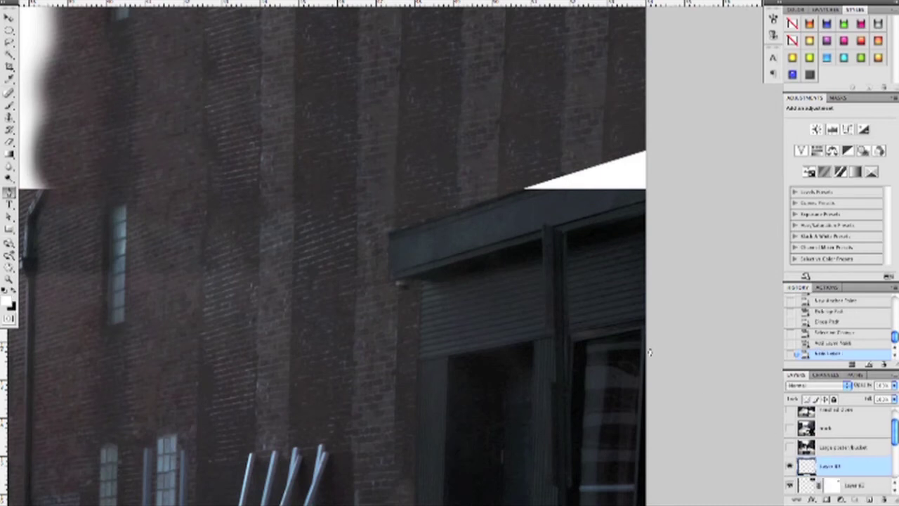
pyautogui.hotkey('ctrl', 'shift', 'd')
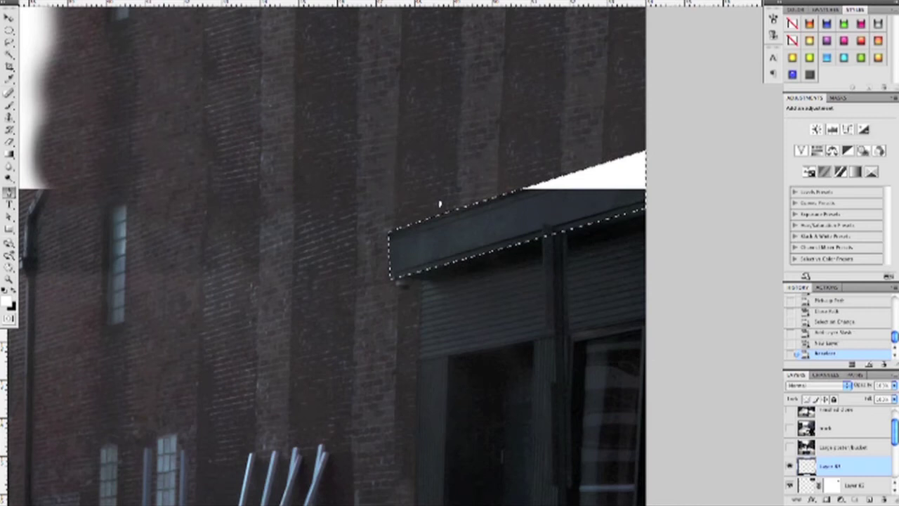
pyautogui.press('s')
pyautogui.moveTo(559, 184)
pyautogui.mouseDown()
pyautogui.moveTo(635, 163)
pyautogui.moveTo(628, 182)
pyautogui.moveTo(641, 151)
pyautogui.mouseUp()
pyautogui.hotkey('ctrl', 'd')
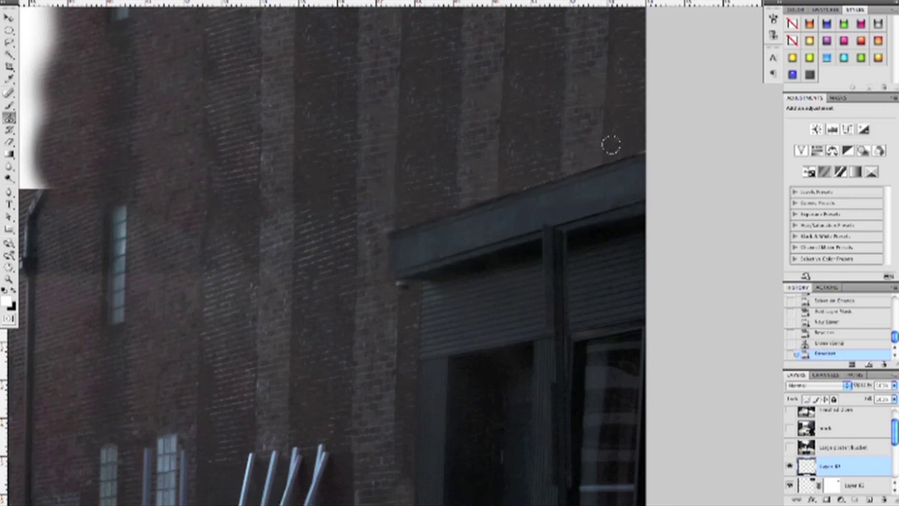
# Step: On a new layer, clone the drainpipe and its adjoining brick upward to the canvas edge
pyautogui.hotkey('ctrl', '-')
pyautogui.hotkey('ctrl', '-')
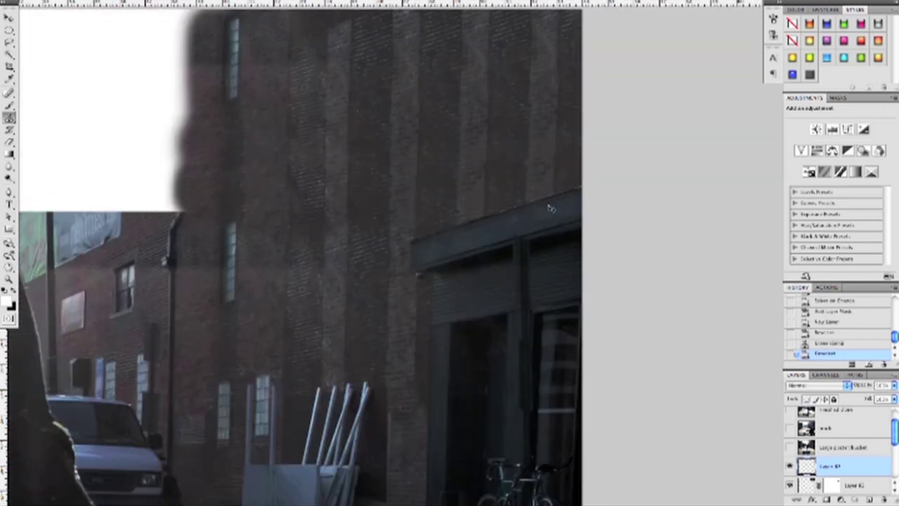
pyautogui.moveTo(403, 294); pyautogui.dragTo(608, 268)
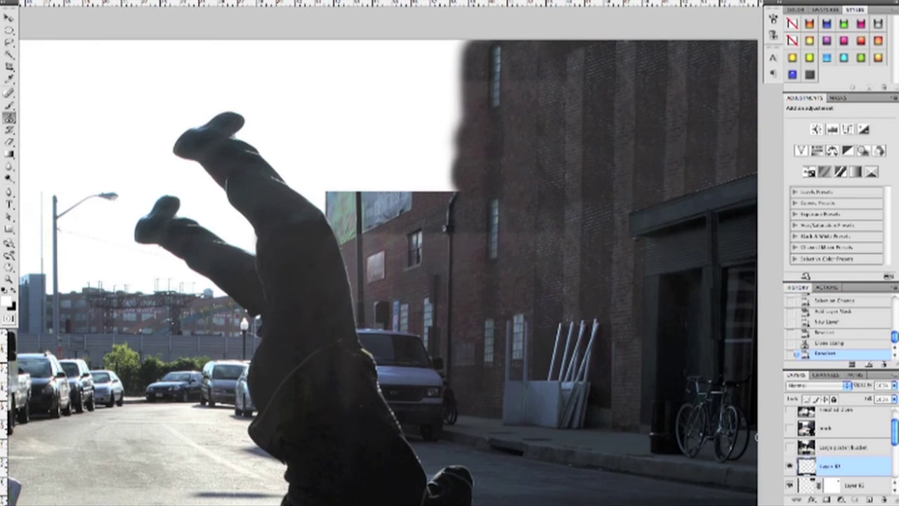
pyautogui.click(870, 500)
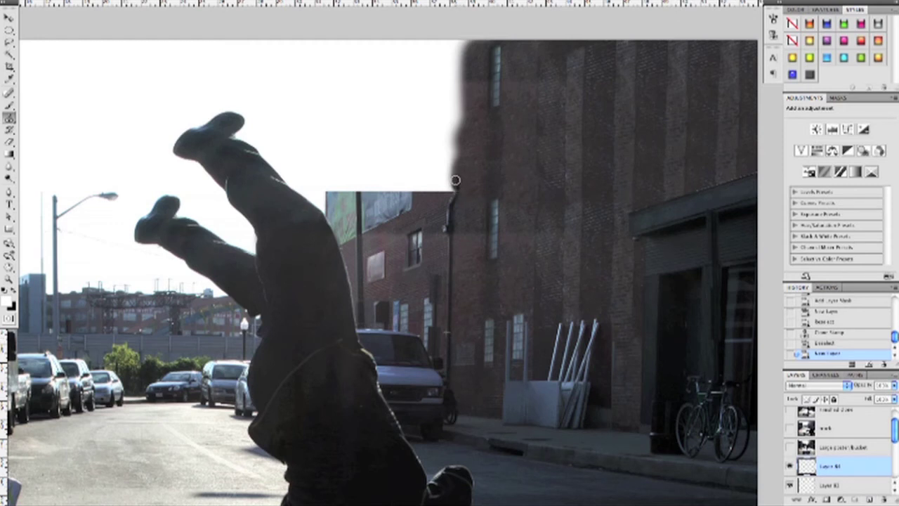
pyautogui.moveTo(455, 181)
pyautogui.mouseDown()
pyautogui.moveTo(451, 130)
pyautogui.moveTo(463, 103)
pyautogui.moveTo(455, 52)
pyautogui.moveTo(467, 41)
pyautogui.moveTo(463, 75)
pyautogui.moveTo(458, 54)
pyautogui.moveTo(454, 69)
pyautogui.moveTo(454, 138)
pyautogui.moveTo(460, 52)
pyautogui.mouseUp()
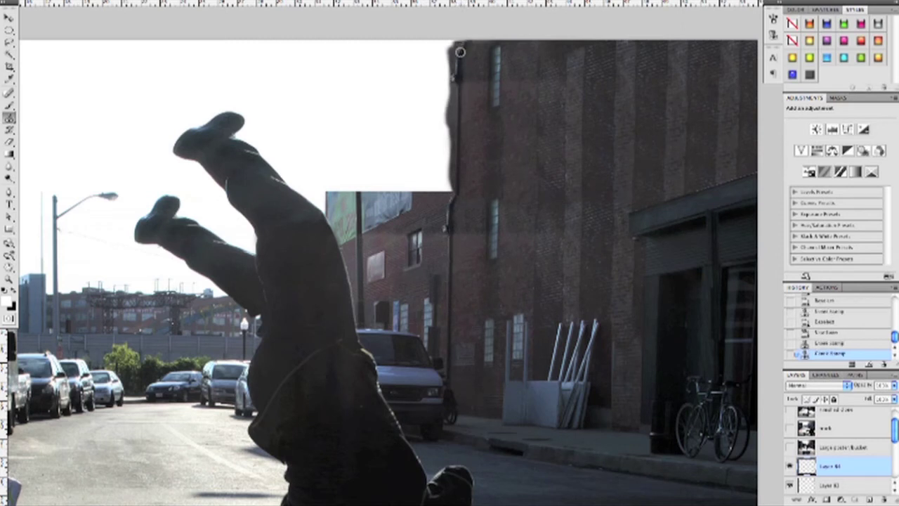
pyautogui.click(478, 136)
# Step: Show the Large poster/bucket layer and hide all its content with a black-filled layer mask
pyautogui.press('v')
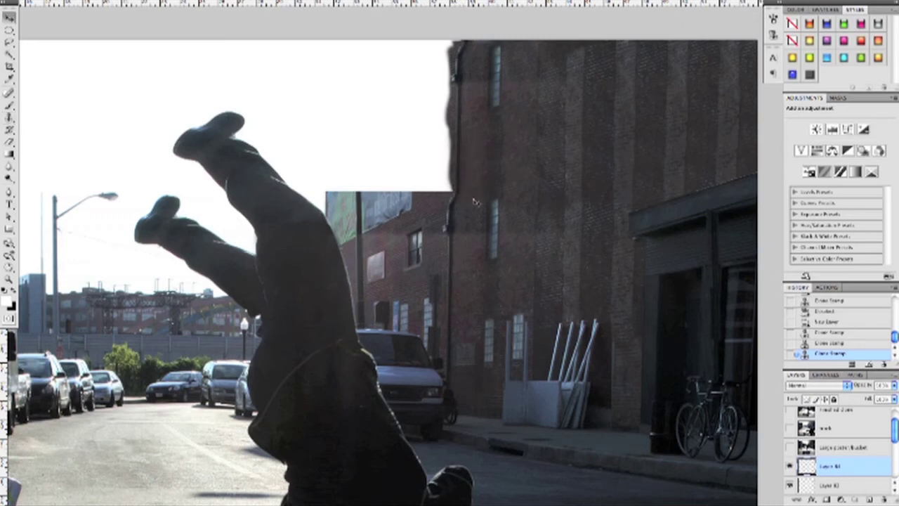
pyautogui.moveTo(475, 181); pyautogui.dragTo(563, 167)
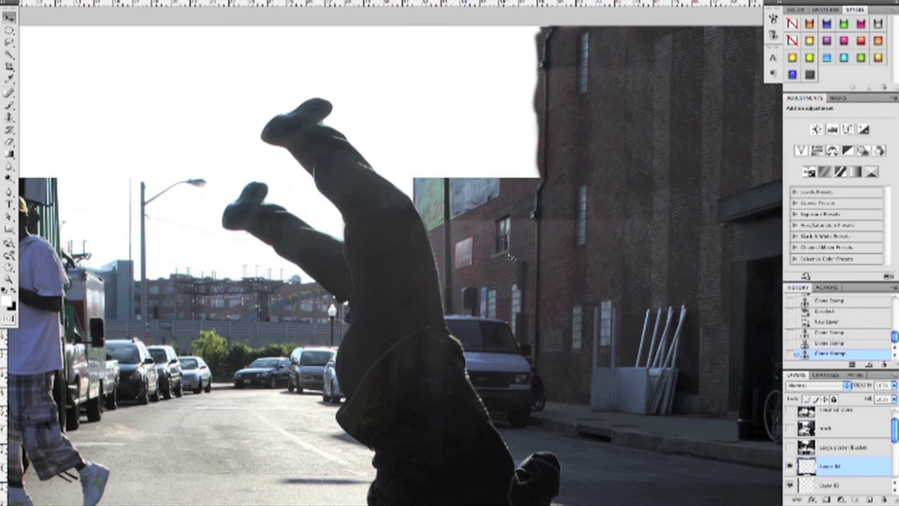
pyautogui.hotkey('ctrl', '-')
pyautogui.moveTo(490, 261); pyautogui.dragTo(565, 200)
pyautogui.hotkey('ctrl', '-')
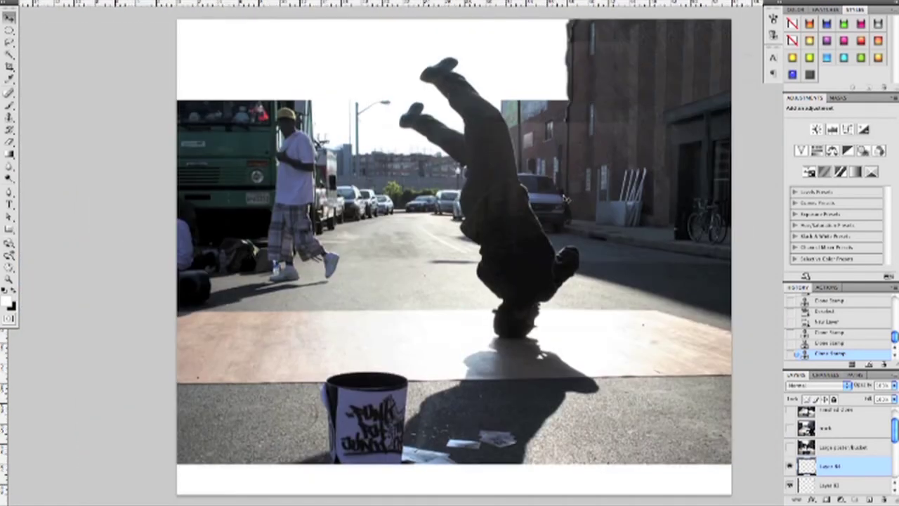
pyautogui.click(791, 448)
pyautogui.click(826, 451)
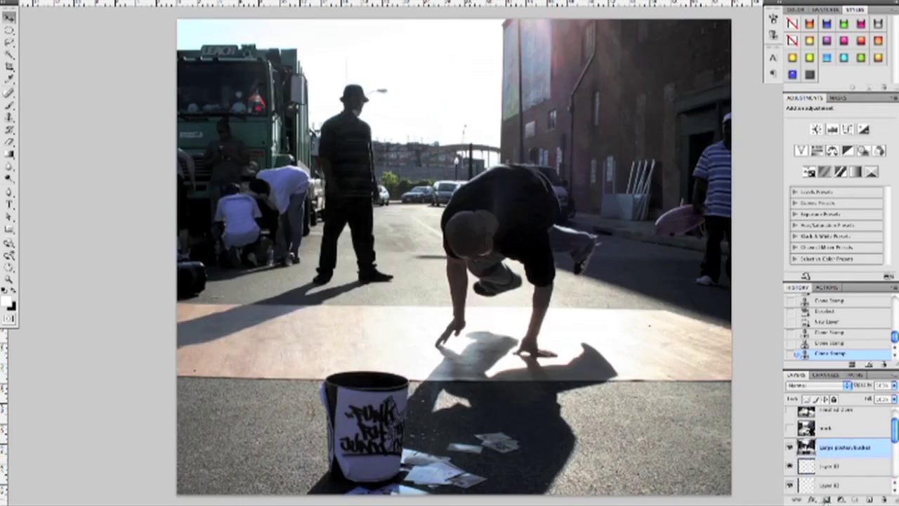
pyautogui.click(826, 498)
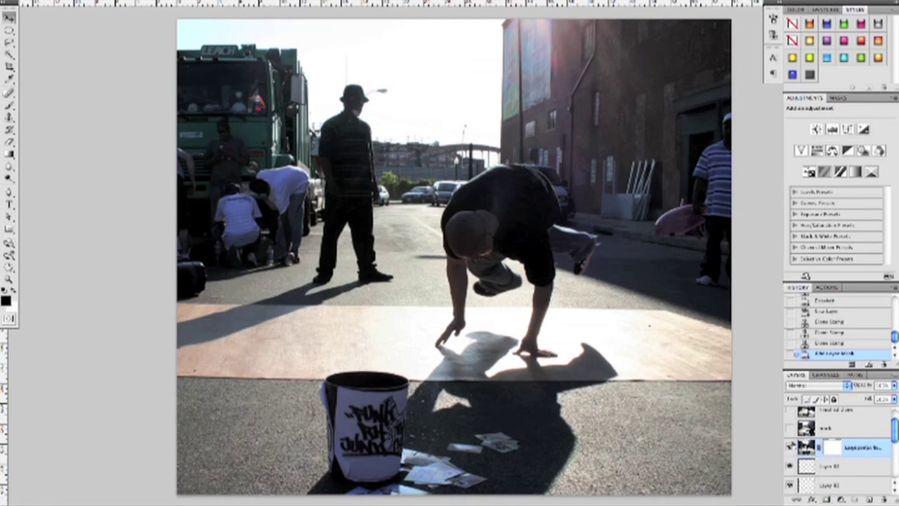
pyautogui.hotkey('alt', 'BackSpace')
# Step: Brush white on the Large poster/bucket mask to reveal the posters and upper building wall beside the drainpipe
pyautogui.press('b')
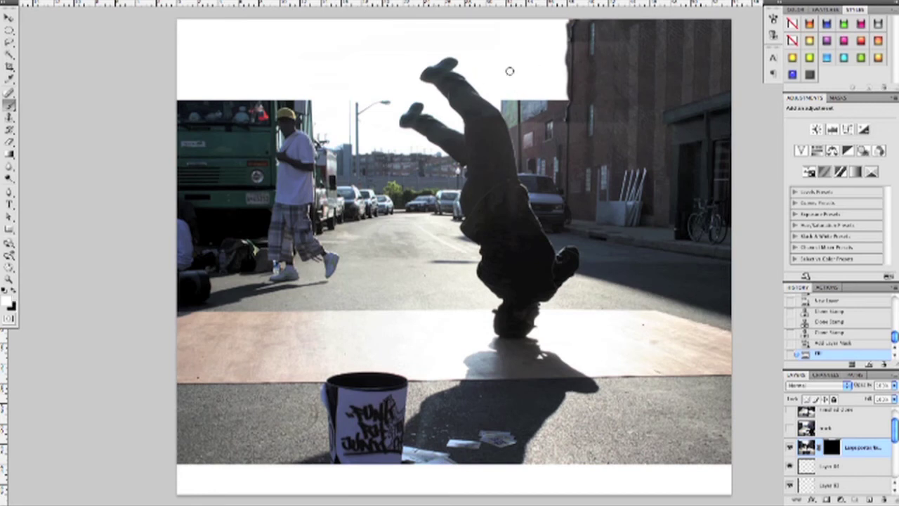
pyautogui.moveTo(501, 98)
pyautogui.mouseDown()
pyautogui.moveTo(514, 70)
pyautogui.moveTo(497, 83)
pyautogui.moveTo(504, 18)
pyautogui.mouseUp()
pyautogui.moveTo(519, 54)
pyautogui.mouseDown()
pyautogui.moveTo(534, 10)
pyautogui.moveTo(547, 13)
pyautogui.moveTo(560, 33)
pyautogui.moveTo(562, 99)
pyautogui.moveTo(535, 85)
pyautogui.moveTo(510, 116)
pyautogui.moveTo(514, 109)
pyautogui.moveTo(529, 130)
pyautogui.moveTo(554, 97)
pyautogui.mouseUp()
pyautogui.hotkey('ctrl', '+')
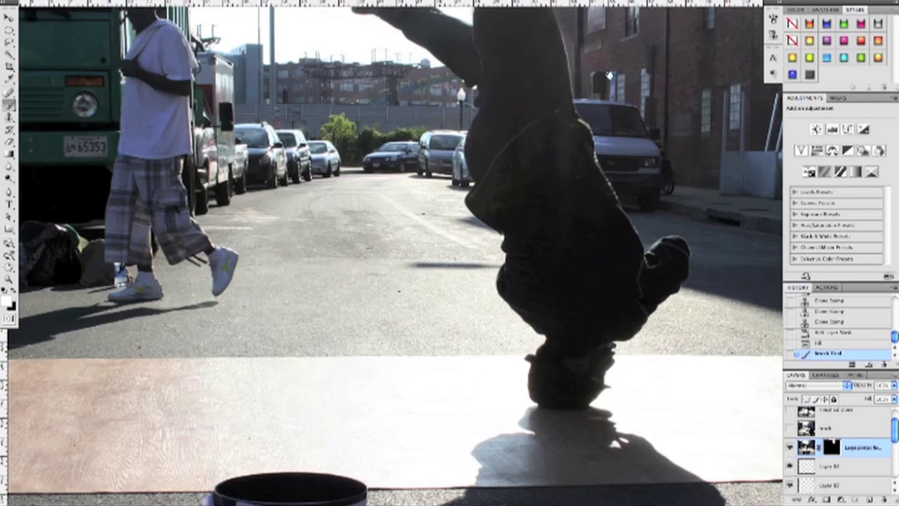
pyautogui.moveTo(609, 76); pyautogui.dragTo(504, 257)
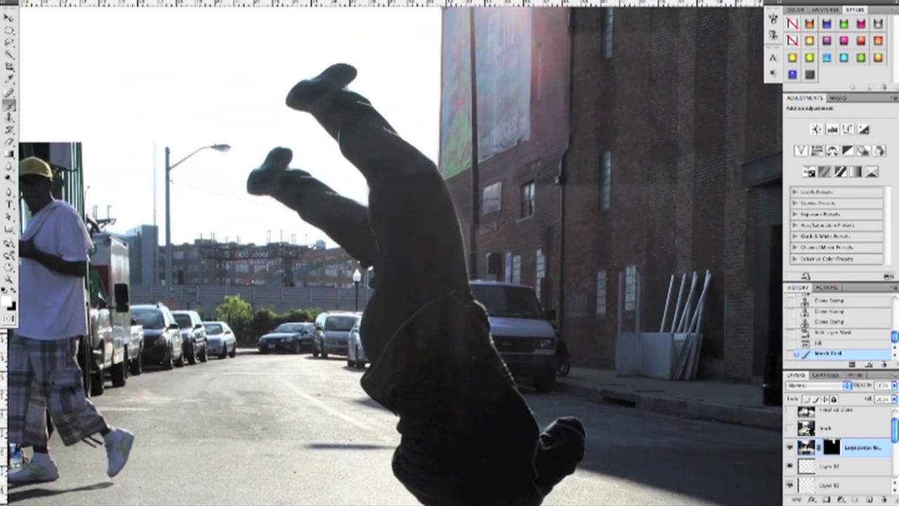
pyautogui.moveTo(486, 222)
pyautogui.mouseDown()
pyautogui.moveTo(484, 231)
pyautogui.moveTo(547, 199)
pyautogui.mouseUp()
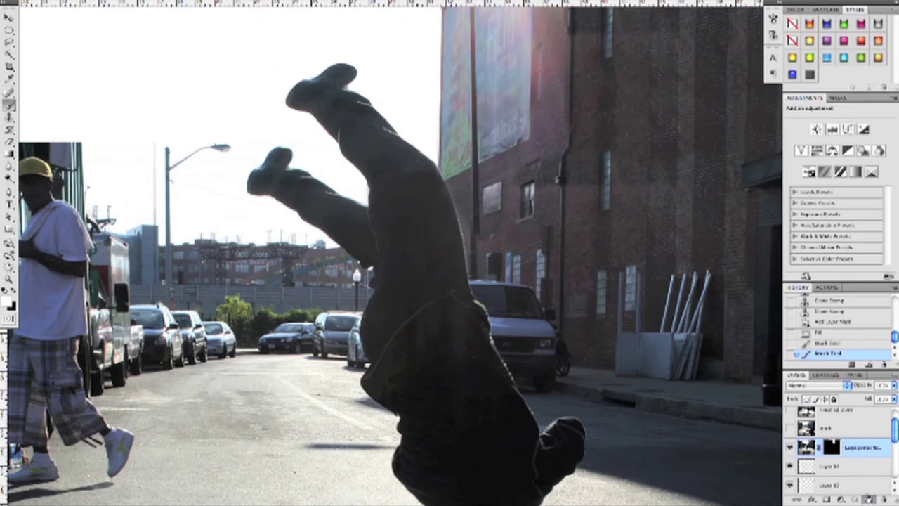
# Step: On a new layer, clone over the joins along the pole, brick wall and drainpipe to blend the revealed building
pyautogui.click(869, 499)
pyautogui.press('s')
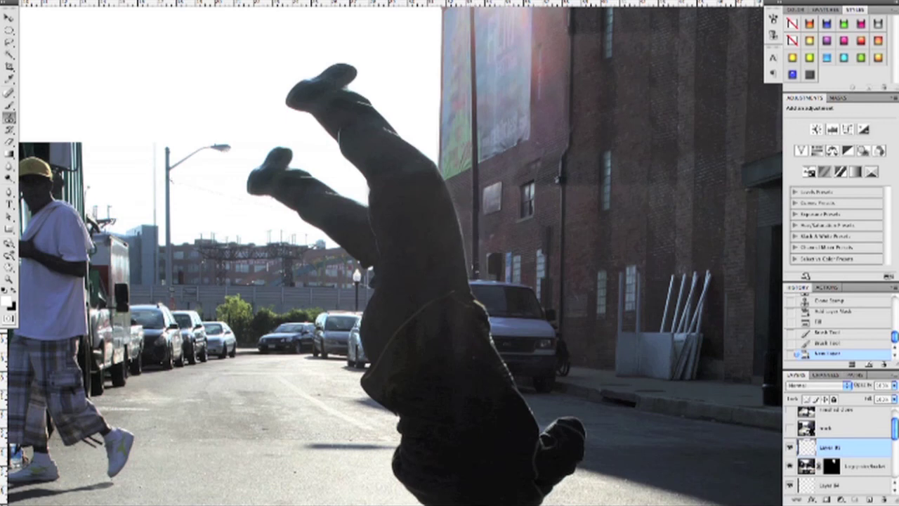
pyautogui.moveTo(476, 267); pyautogui.dragTo(476, 271)
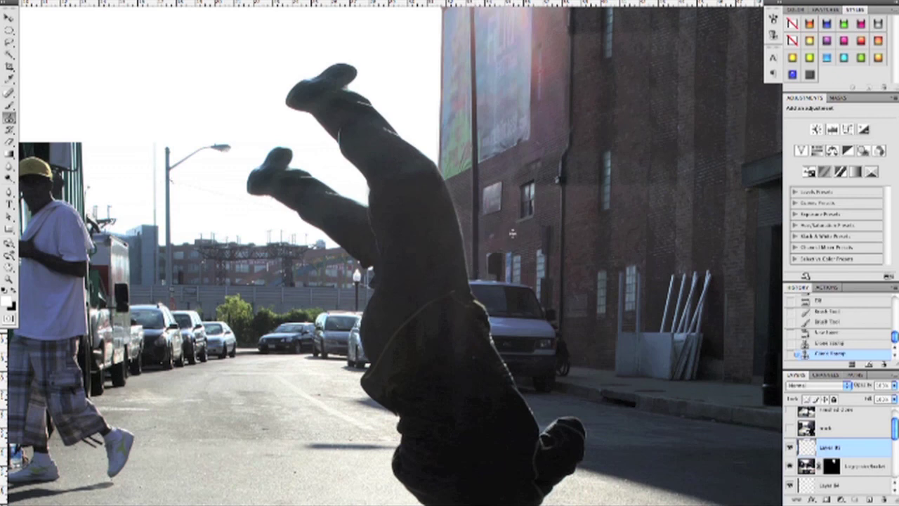
pyautogui.moveTo(478, 243); pyautogui.dragTo(477, 277)
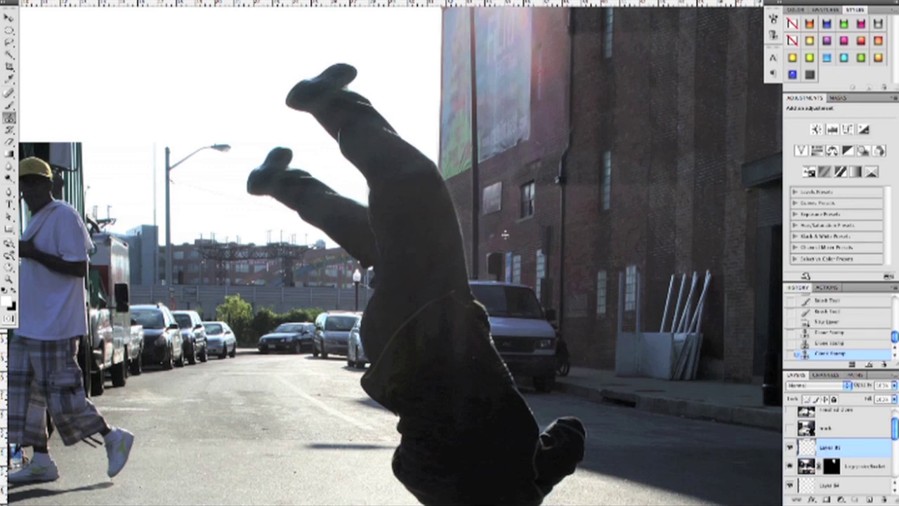
pyautogui.click(486, 236)
pyautogui.click(484, 236)
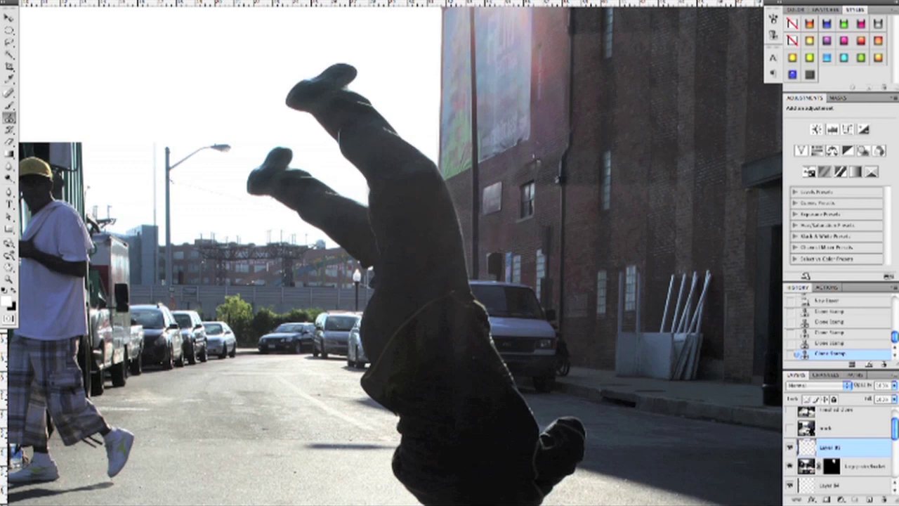
pyautogui.click(553, 157)
pyautogui.moveTo(539, 162)
pyautogui.mouseDown()
pyautogui.moveTo(551, 163)
pyautogui.moveTo(543, 160)
pyautogui.mouseUp()
pyautogui.hotkey('ctrl', '0')
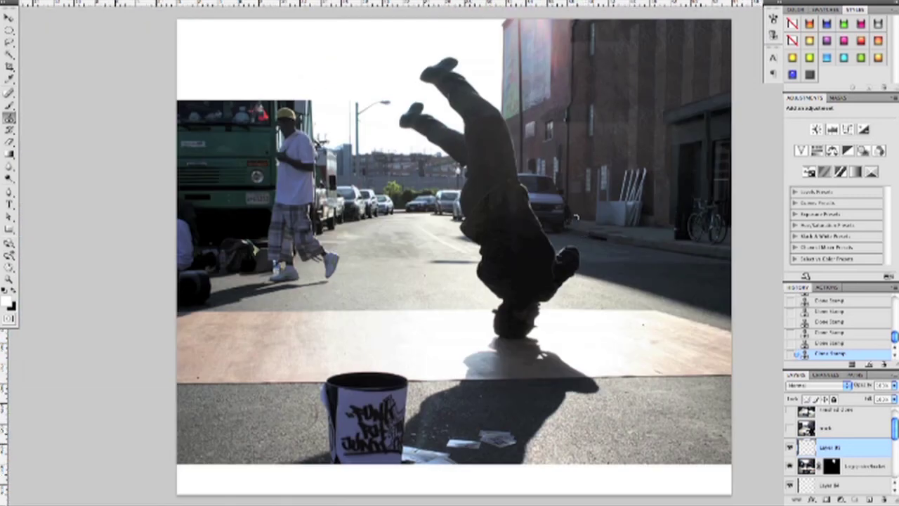
pyautogui.press('v')
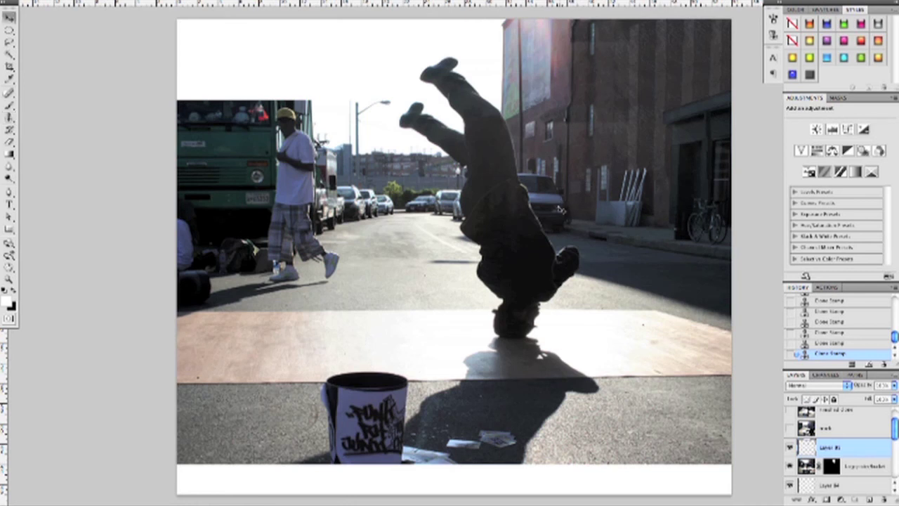